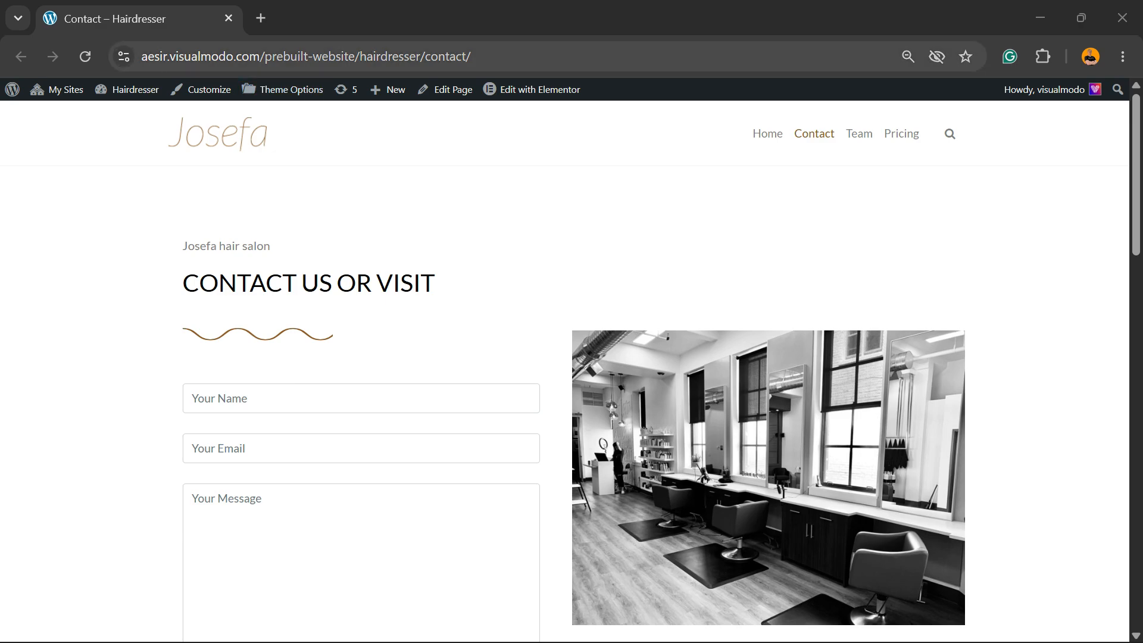
Open the Hairdresser site's dashboard in a new browser tab and dismiss the notice about the editor's new home
mouse_move(128, 89)
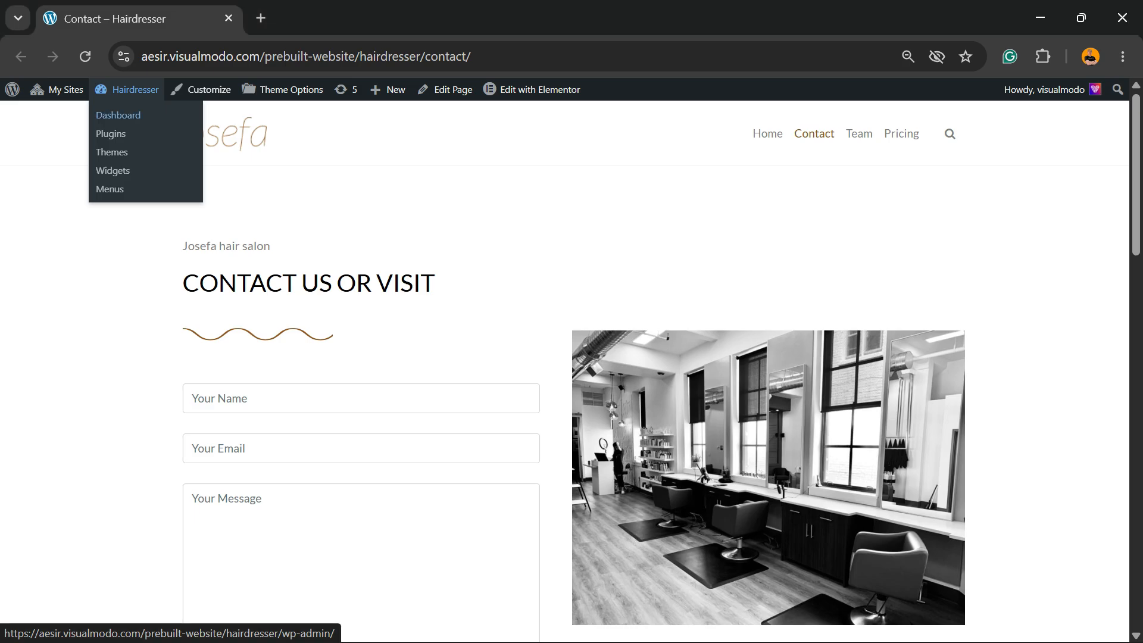
right_click(138, 114)
left_click(231, 133)
left_click(339, 18)
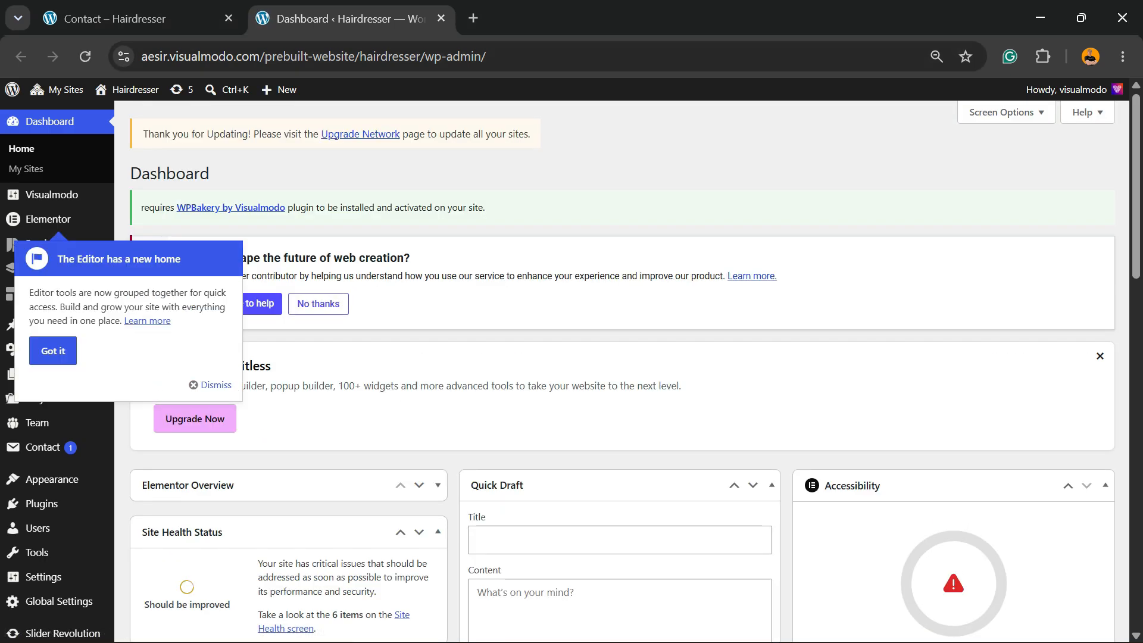
left_click(202, 384)
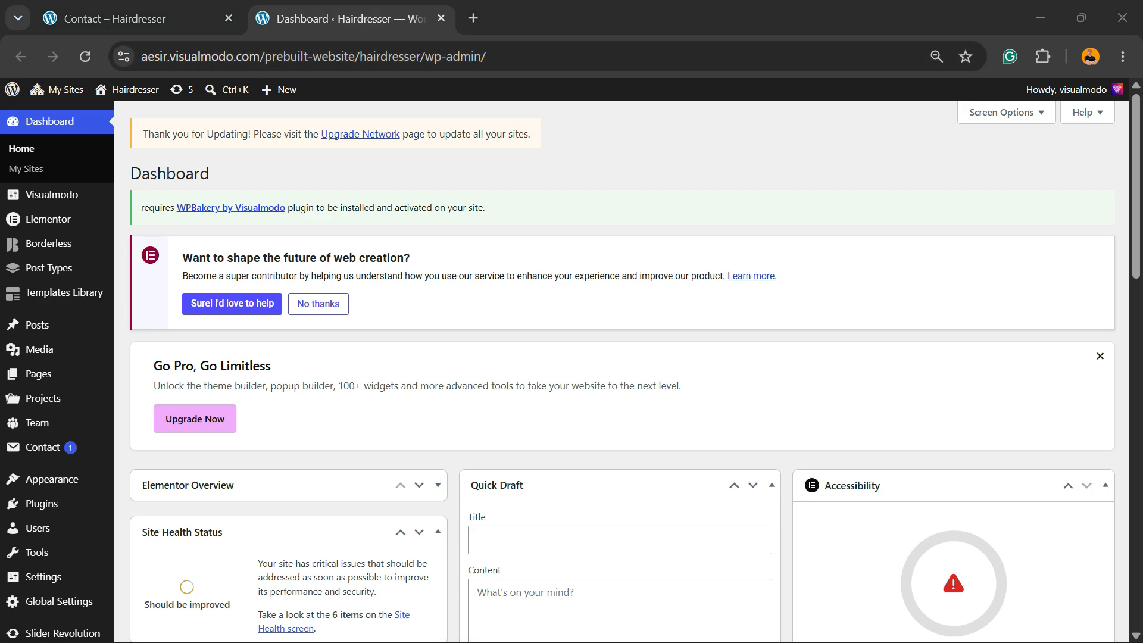
Return to the Contact page, reload it at 100% zoom, and open it for editing with Elementor
left_click(140, 19)
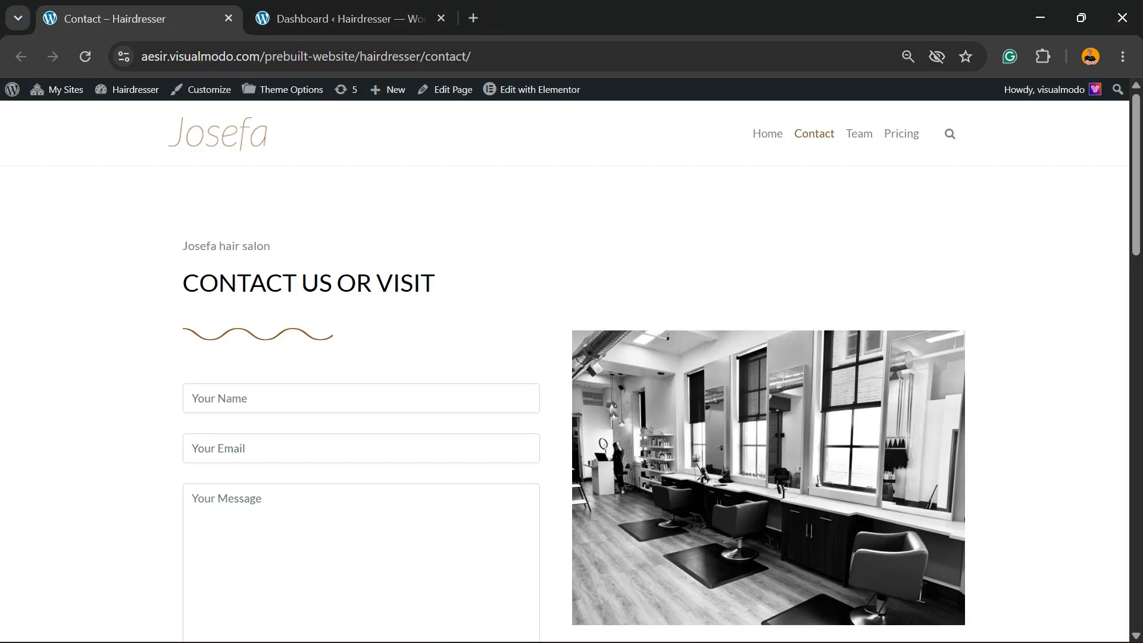
scroll(565, 369, "down", 8)
scroll(564, 369, "up", 8)
key("F5")
key("ctrl+plus")
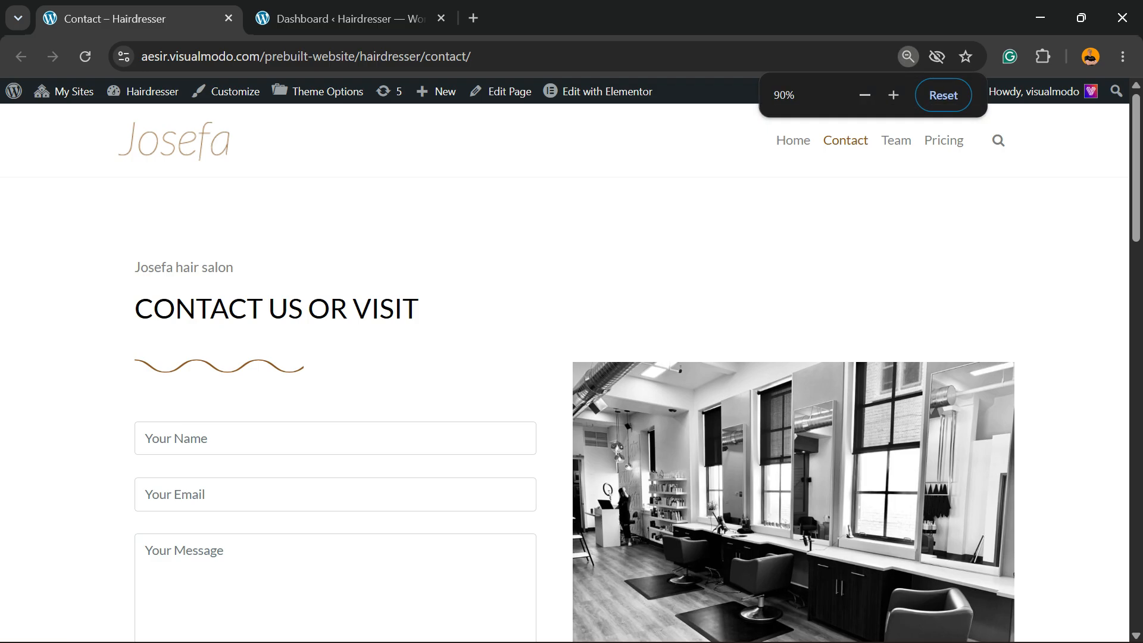
key("ctrl+plus")
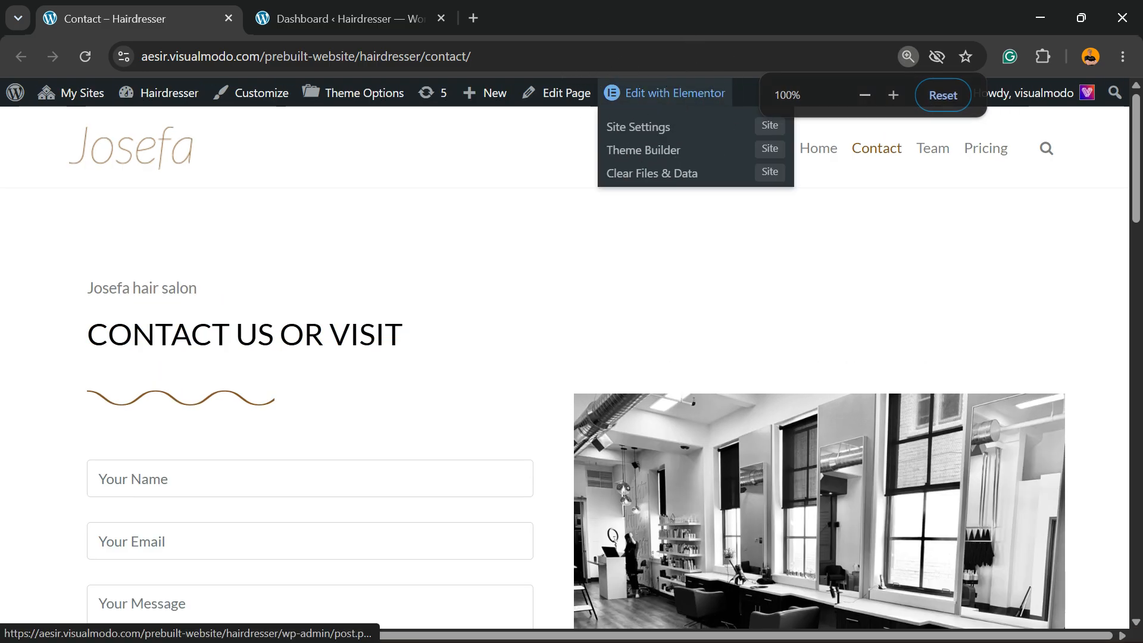
left_click(648, 94)
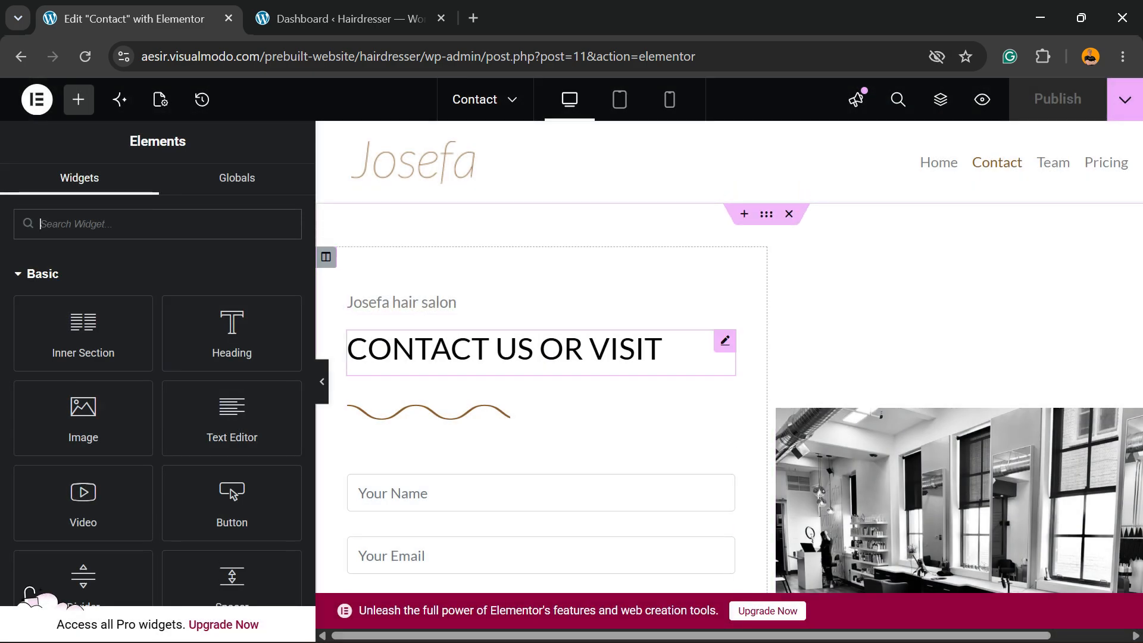
Search the widgets for "soci" and add a Social Icons widget below the contact form's Send button
scroll(730, 358, "down", 6)
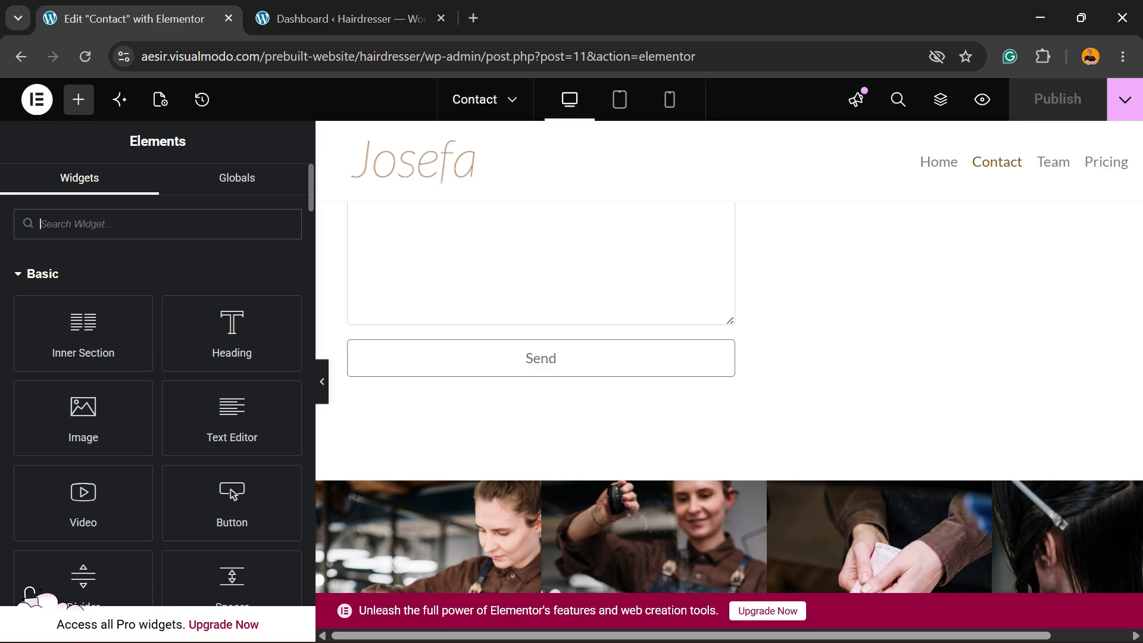
type("soci")
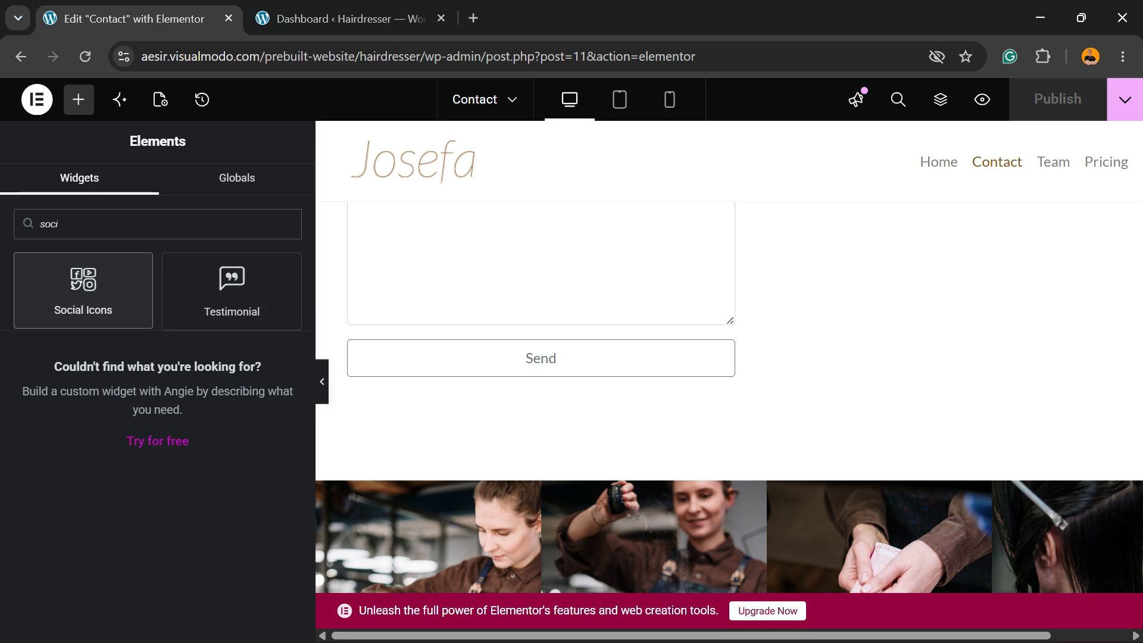
left_click_drag(83, 285, 553, 384)
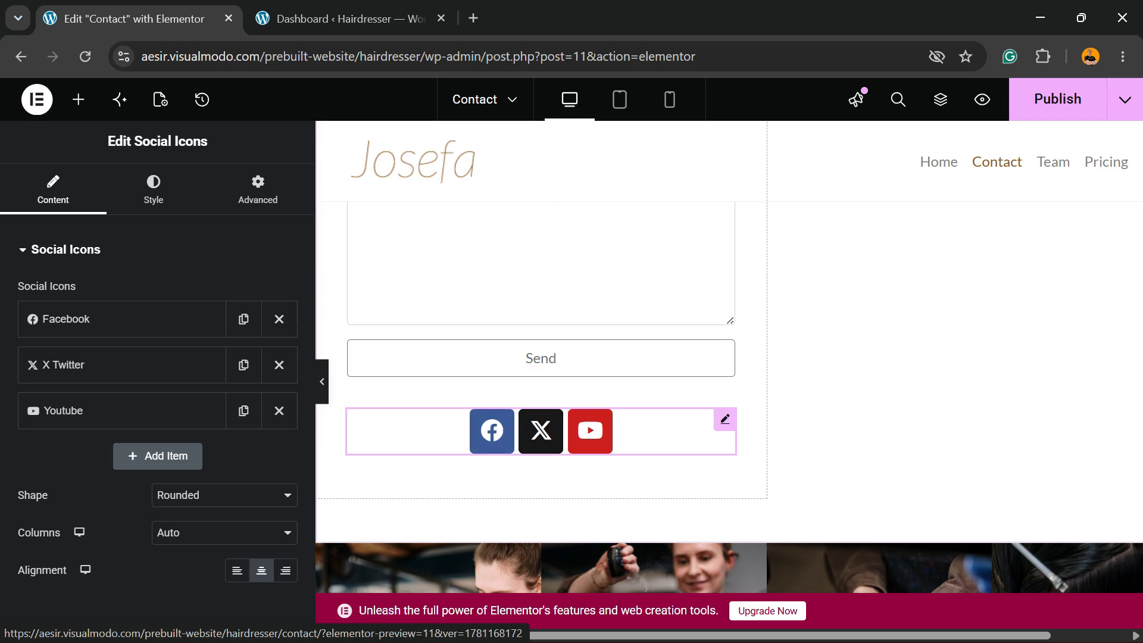
Open visualmodo.com in a new browser tab and copy the link address of the footer's Facebook icon
key("ctrl+t")
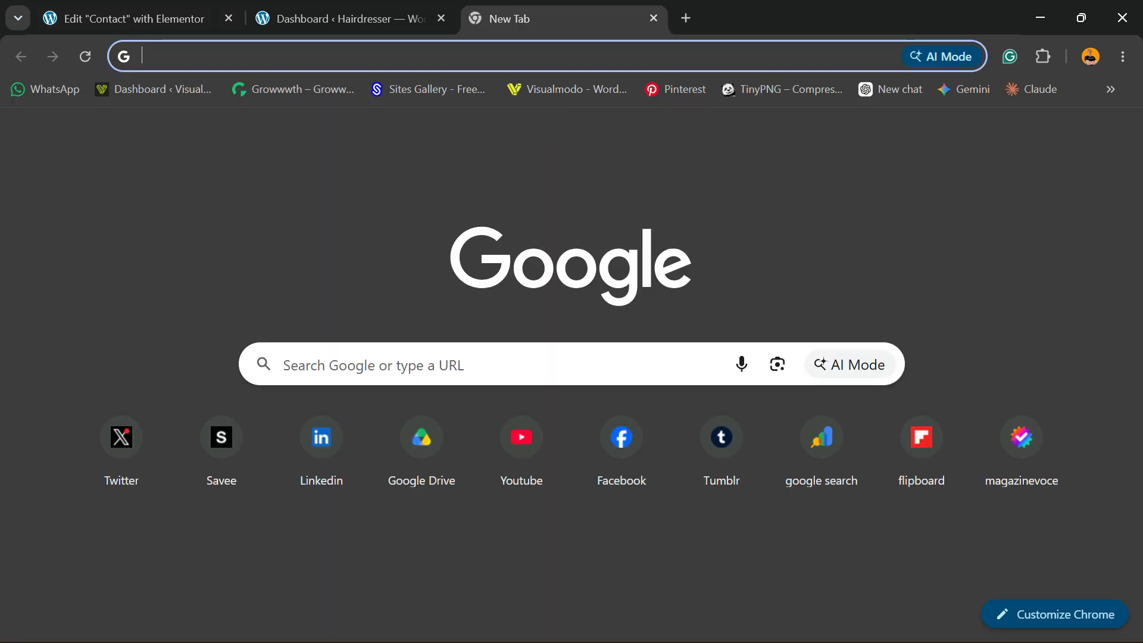
type("visualmodo.com")
key("Down")
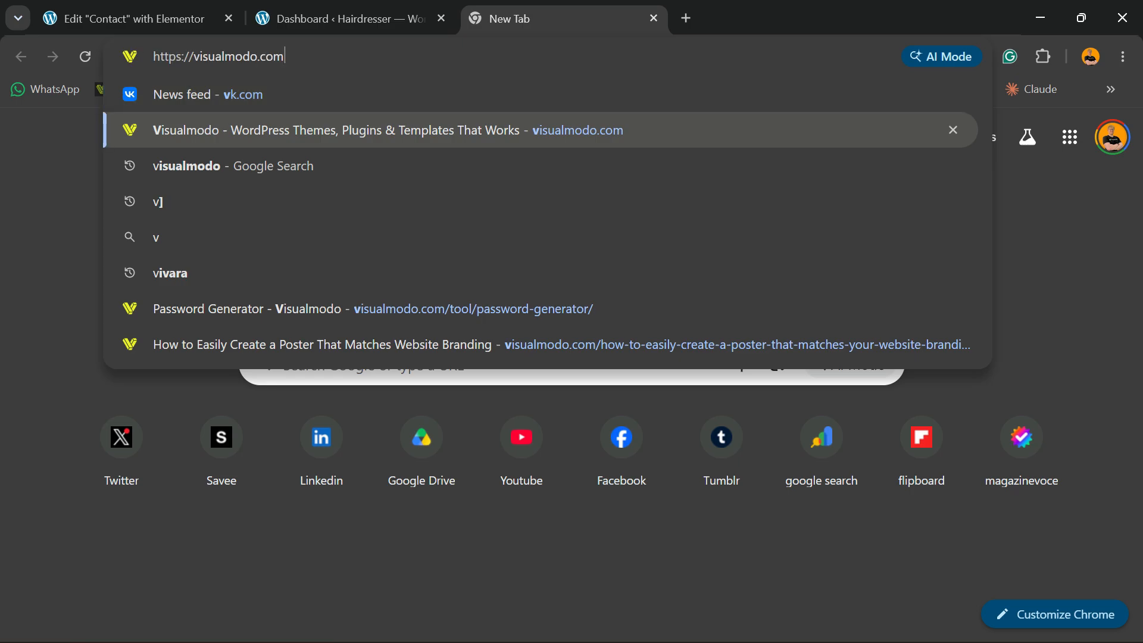
key("Return")
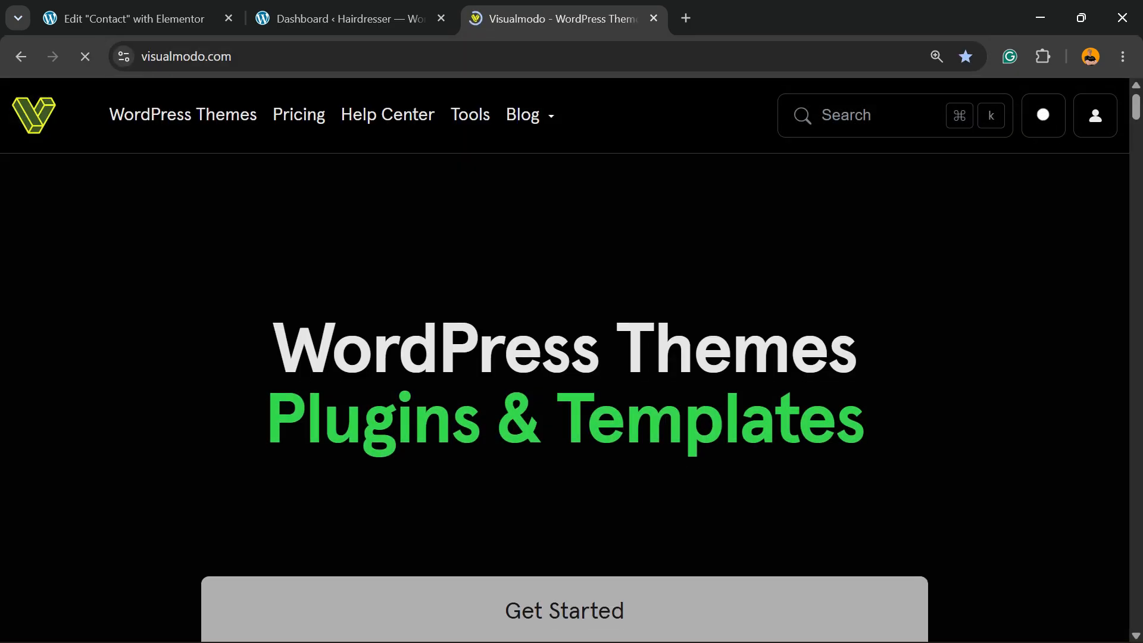
scroll(565, 393, "down", 20)
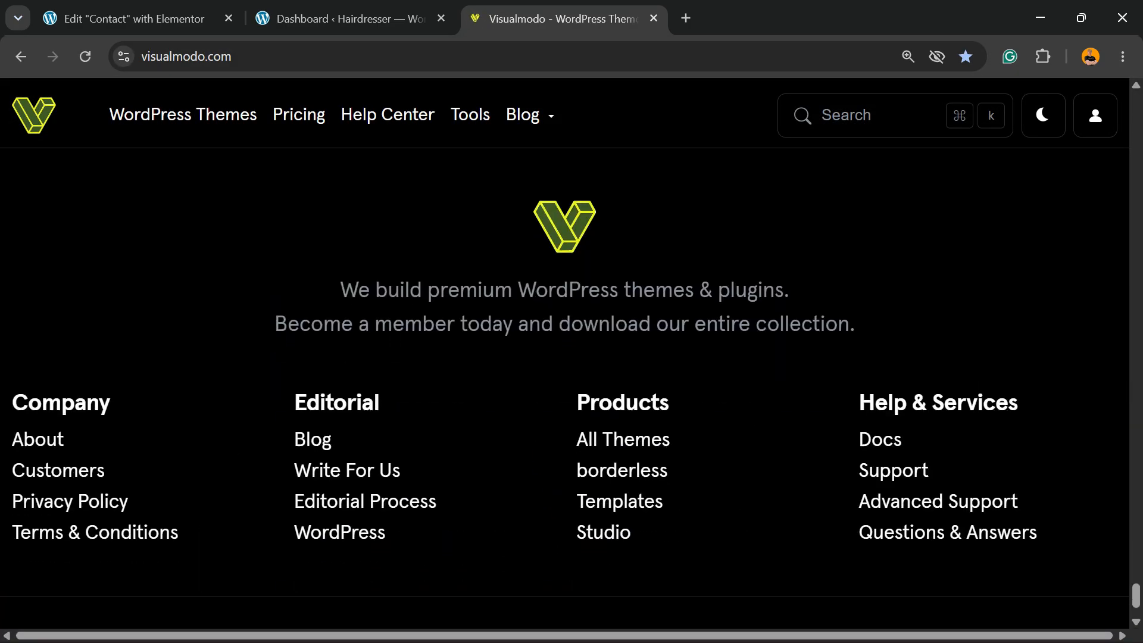
scroll(564, 357, "down", 2)
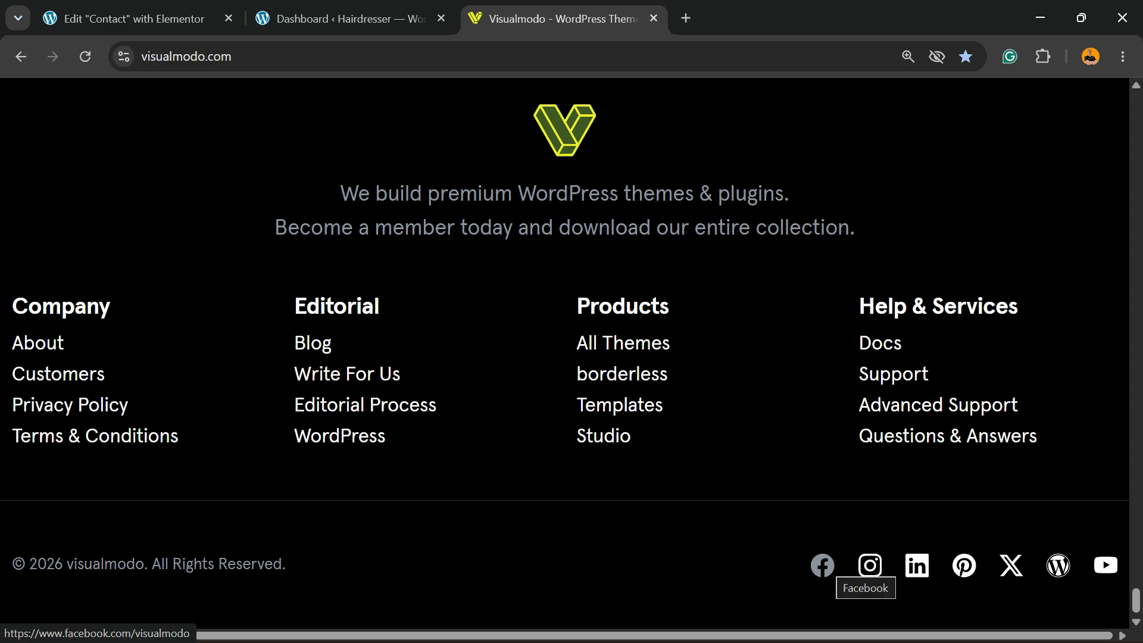
right_click(823, 568)
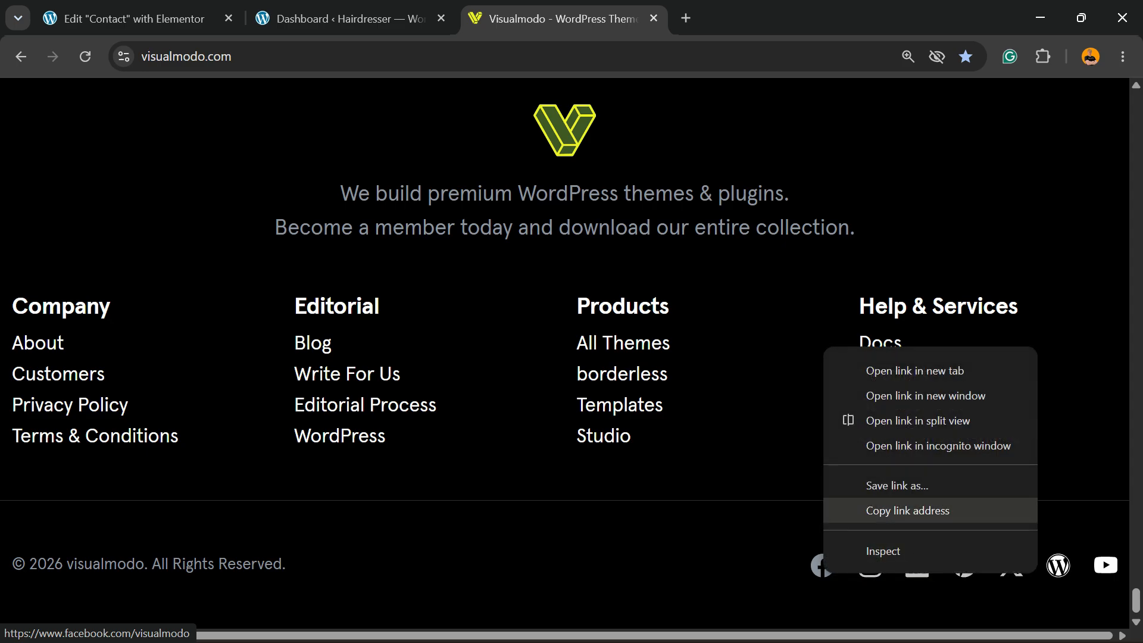
left_click(908, 510)
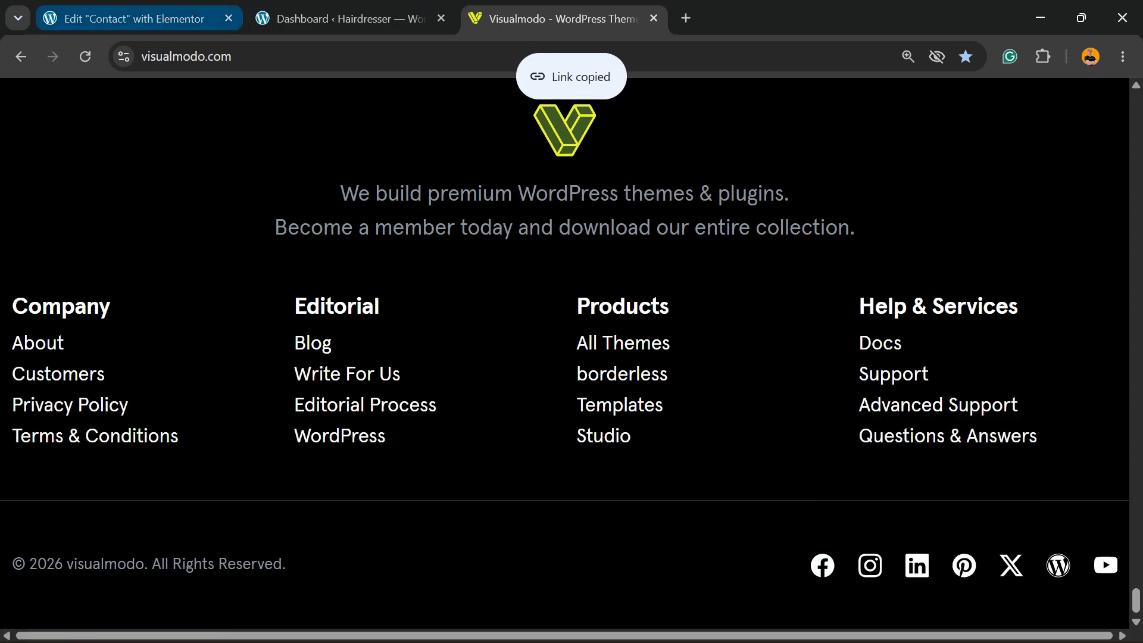
Return to the Elementor editor and expand the Facebook item's settings in the Social Icons widget
left_click(133, 19)
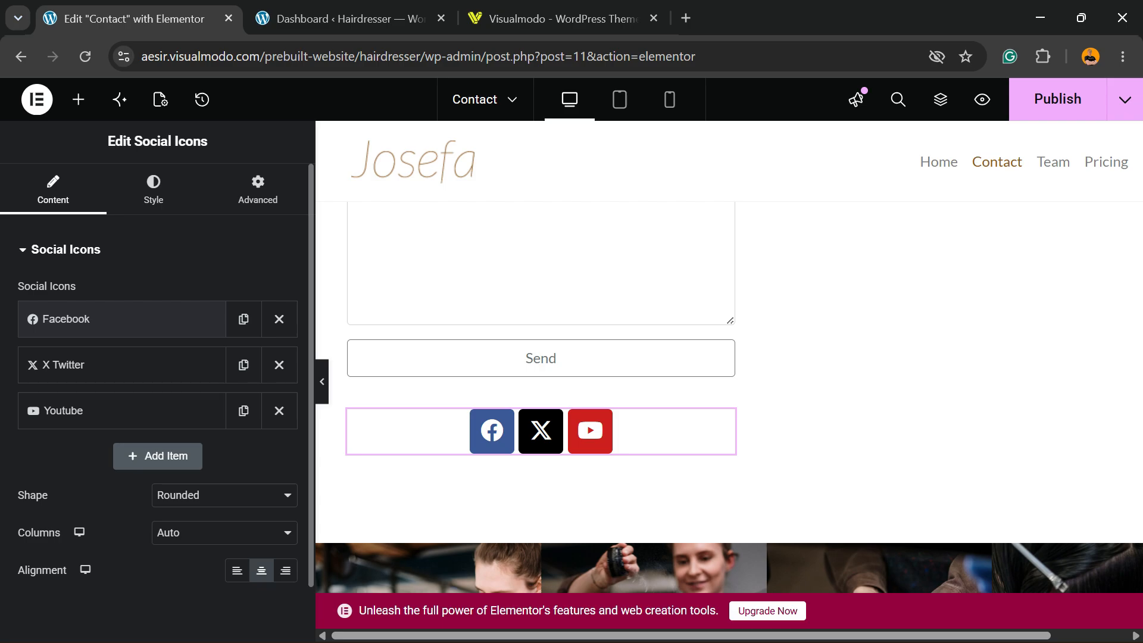
left_click(121, 319)
scroll(158, 381, "down", 3)
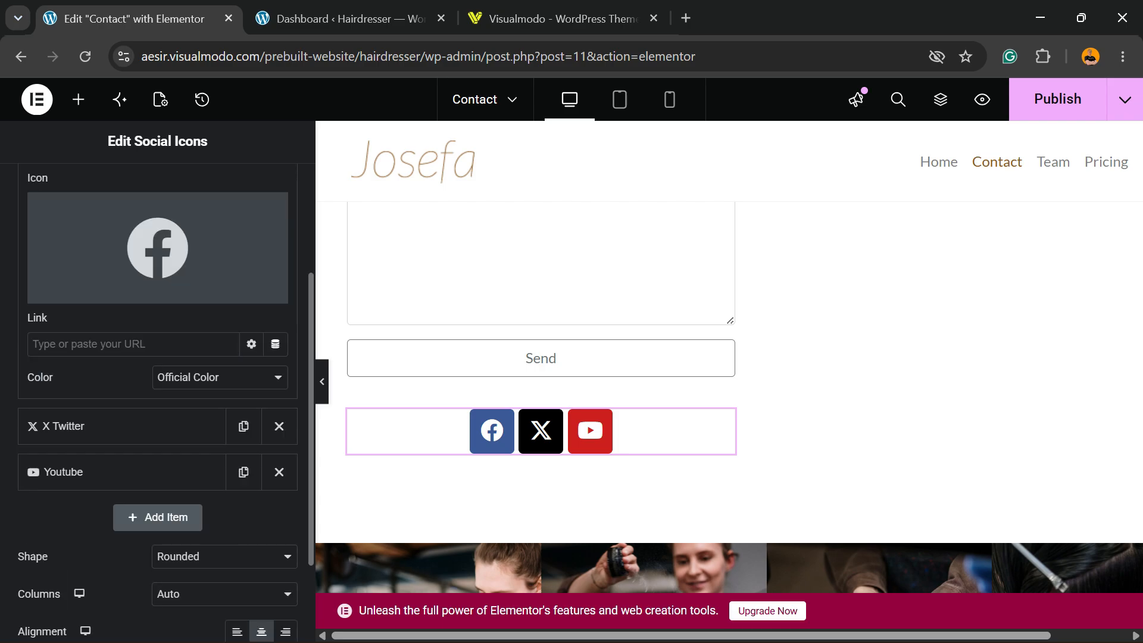
Browse the icon library for the Facebook item, from all icons through the Font Awesome Regular, Solid and Brands sets
left_click(92, 292)
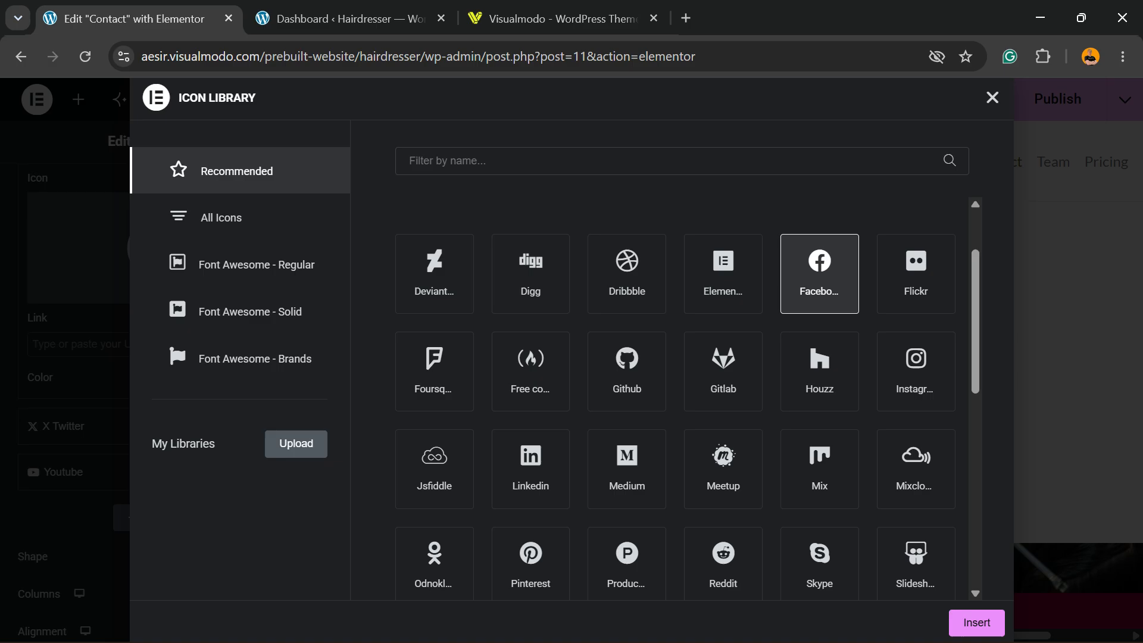
left_click(240, 217)
left_click(241, 263)
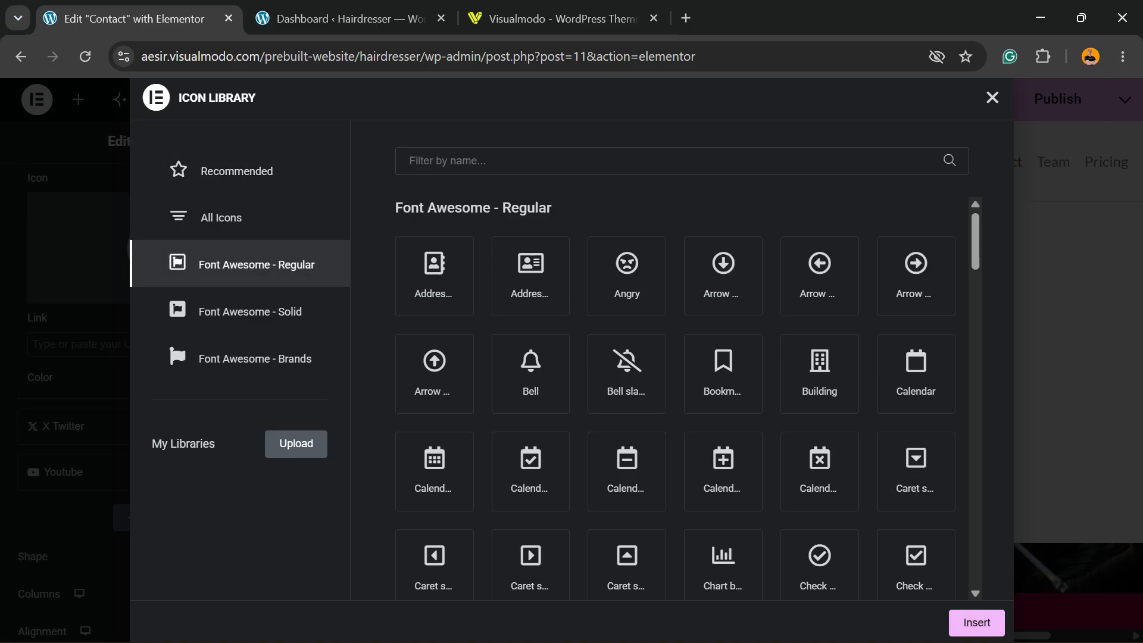
left_click(240, 311)
left_click(241, 358)
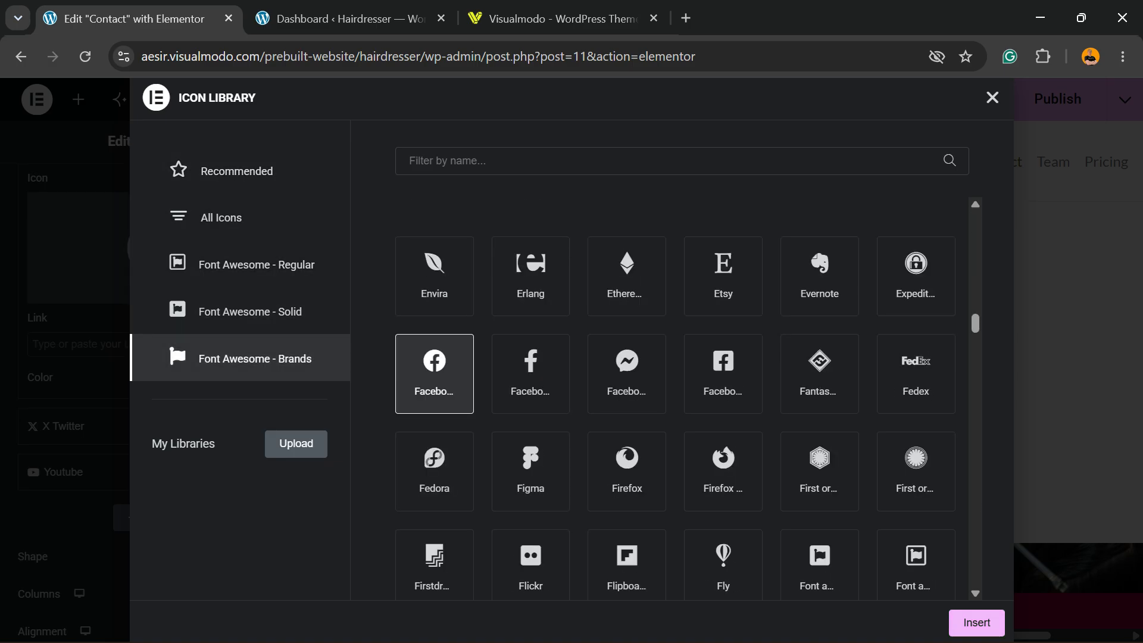
left_click(992, 98)
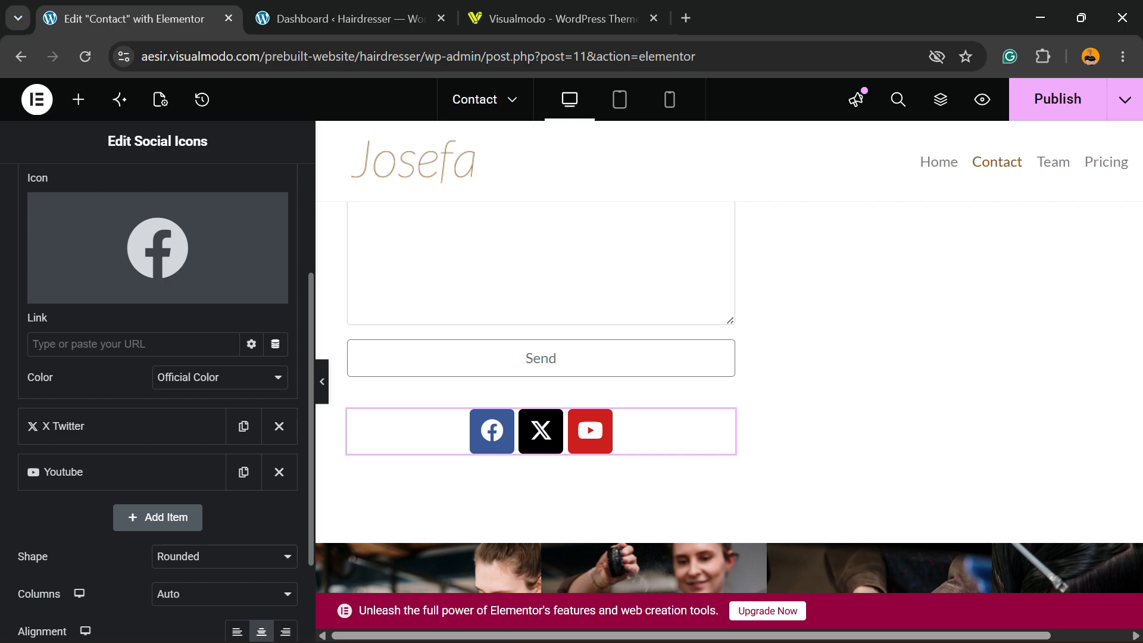
left_click(220, 378)
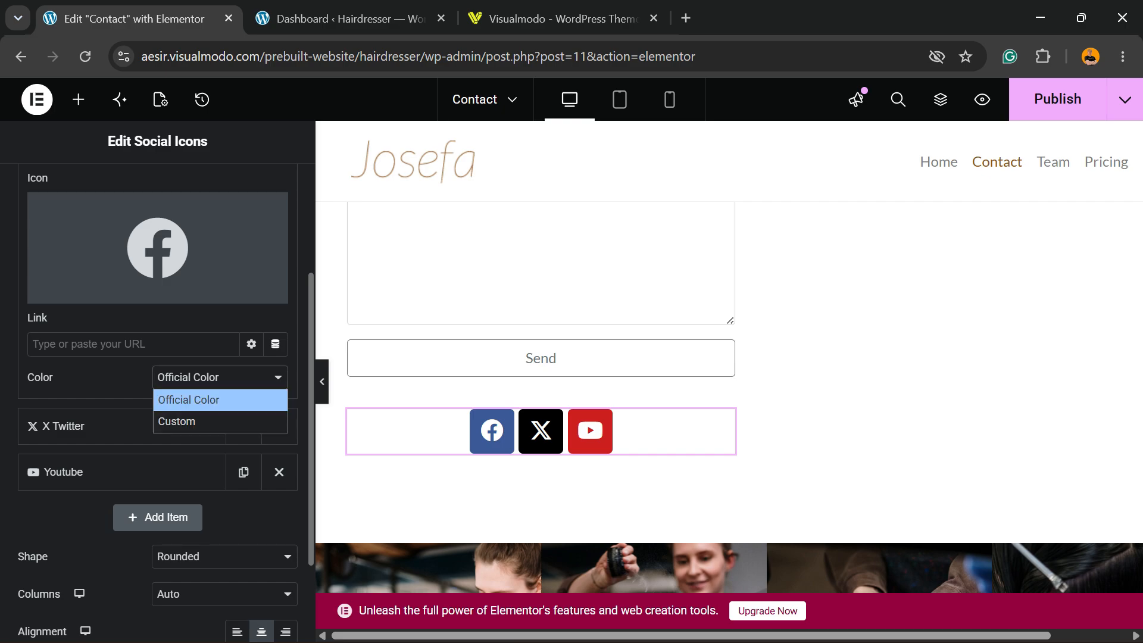
left_click(219, 377)
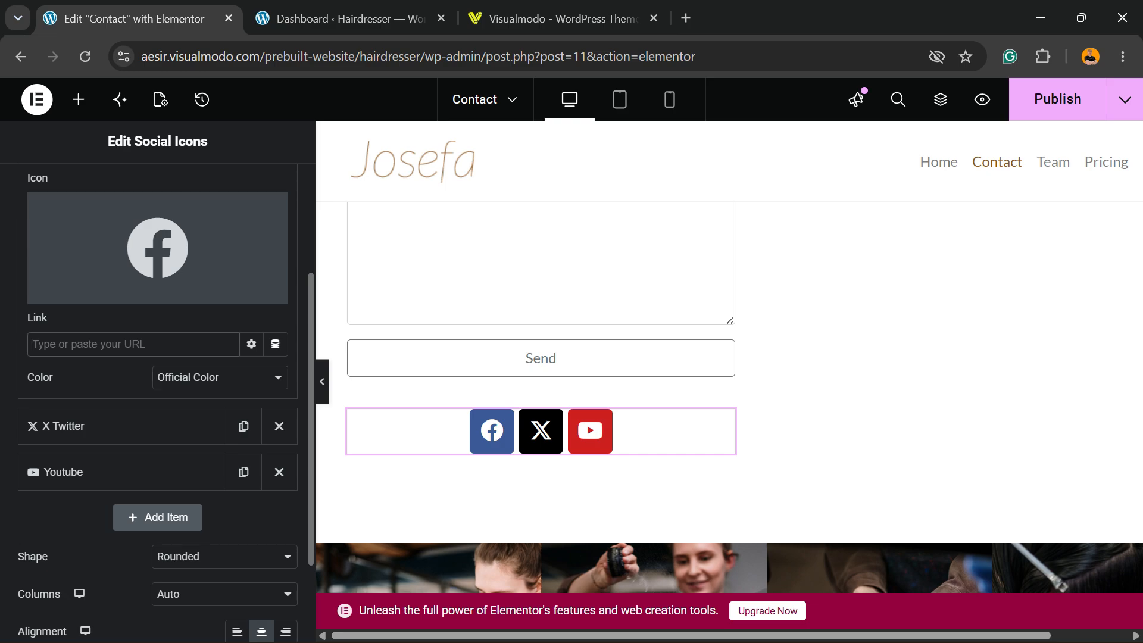
type("https://www.facebook.com/visualmodo")
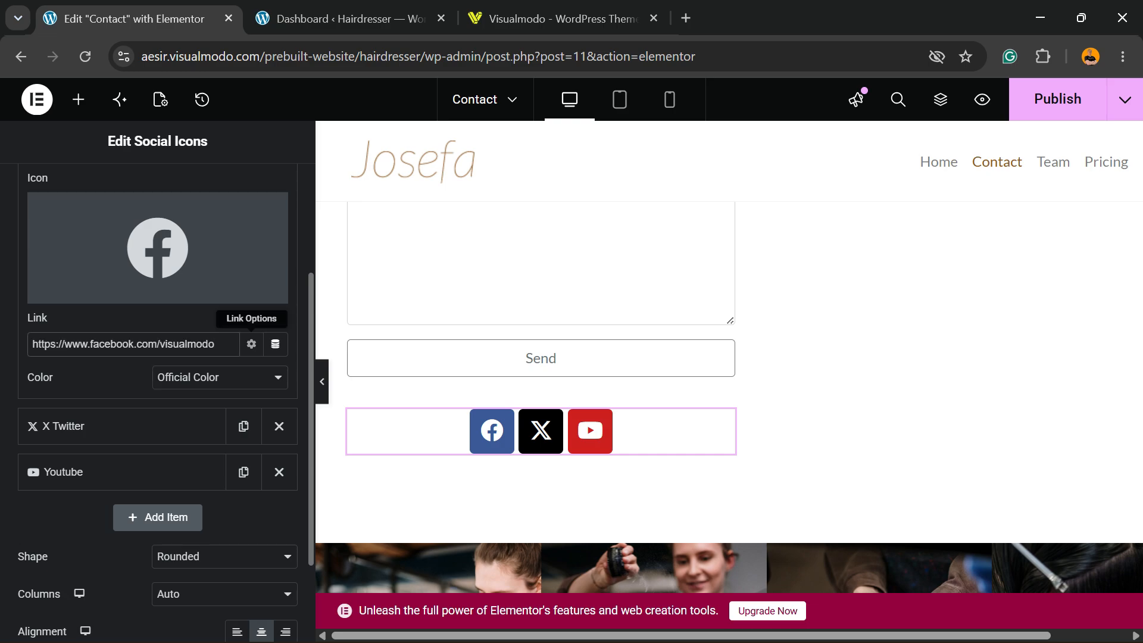
left_click(251, 343)
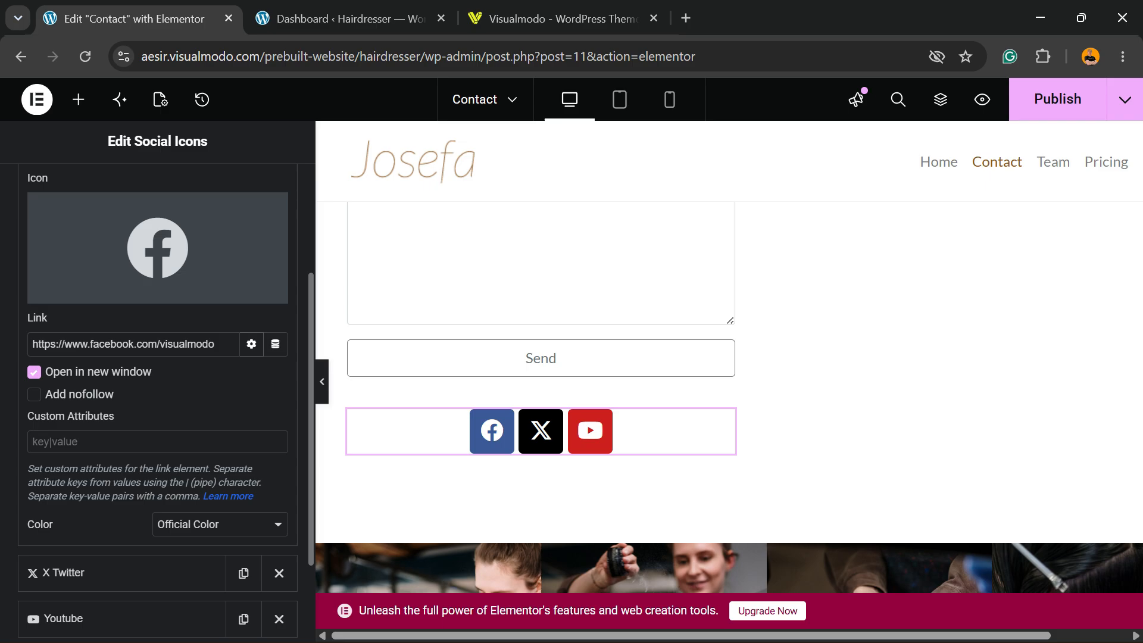
Set the Facebook item's color option to Custom
scroll(158, 381, "down", 3)
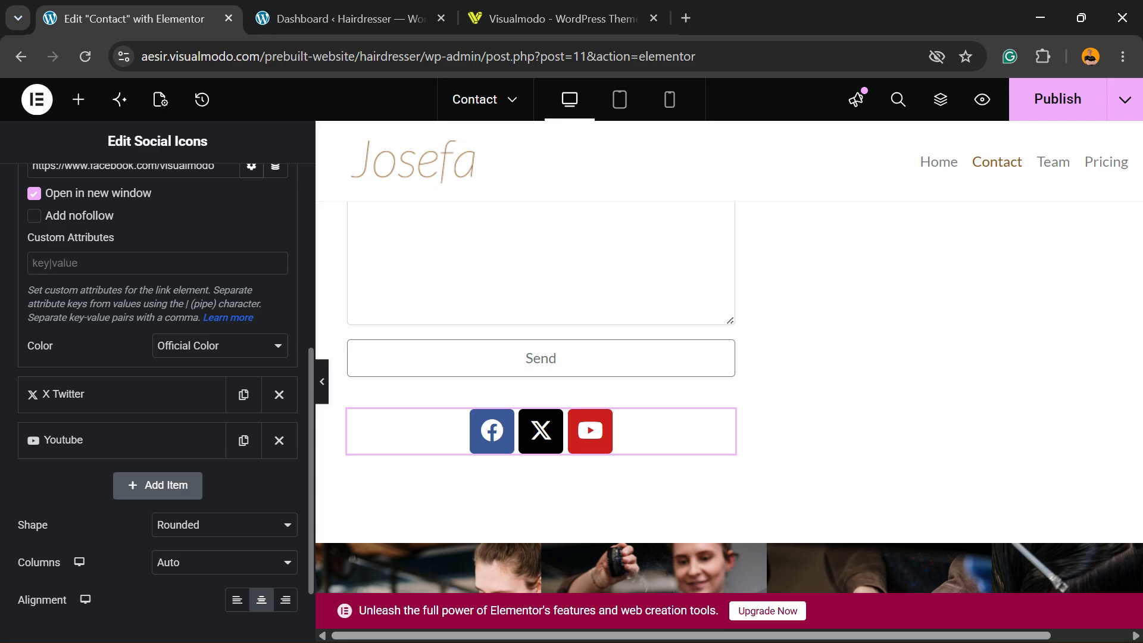
left_click(220, 346)
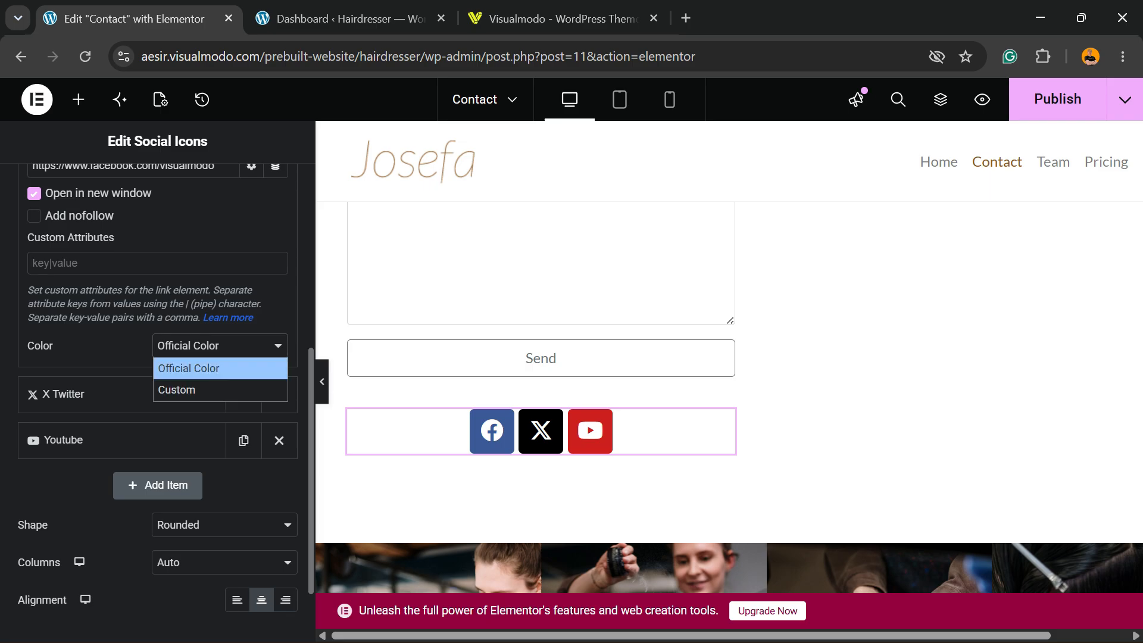
left_click(202, 390)
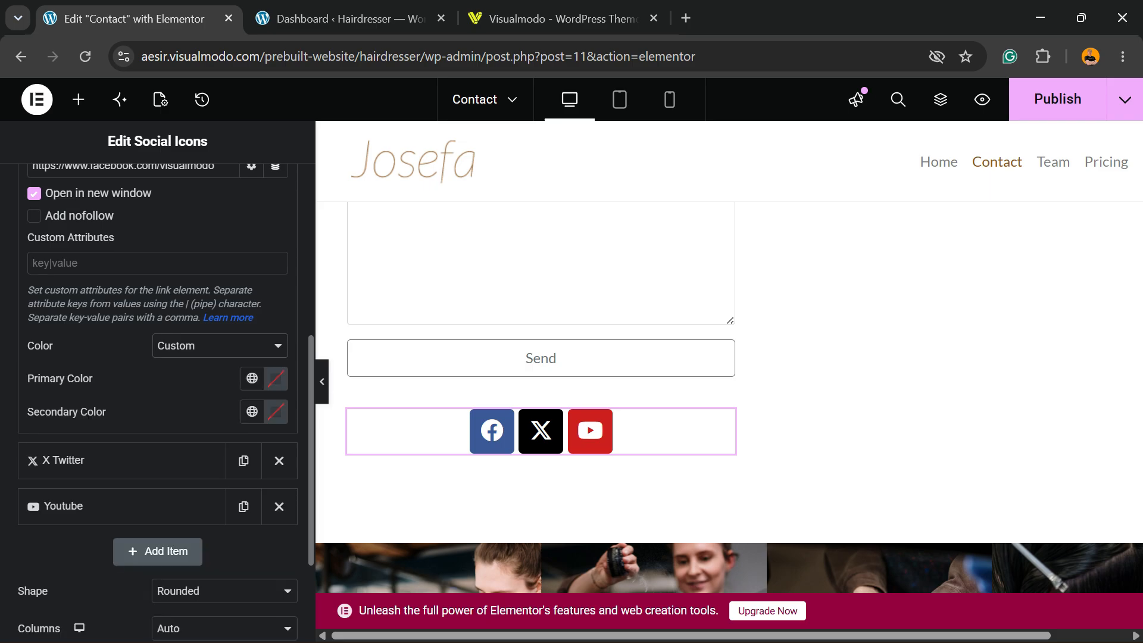
Check the color code of the curved divider under the contact heading and return to the Social Icons widget
scroll(202, 387, "up", 6)
scroll(536, 397, "up", 8)
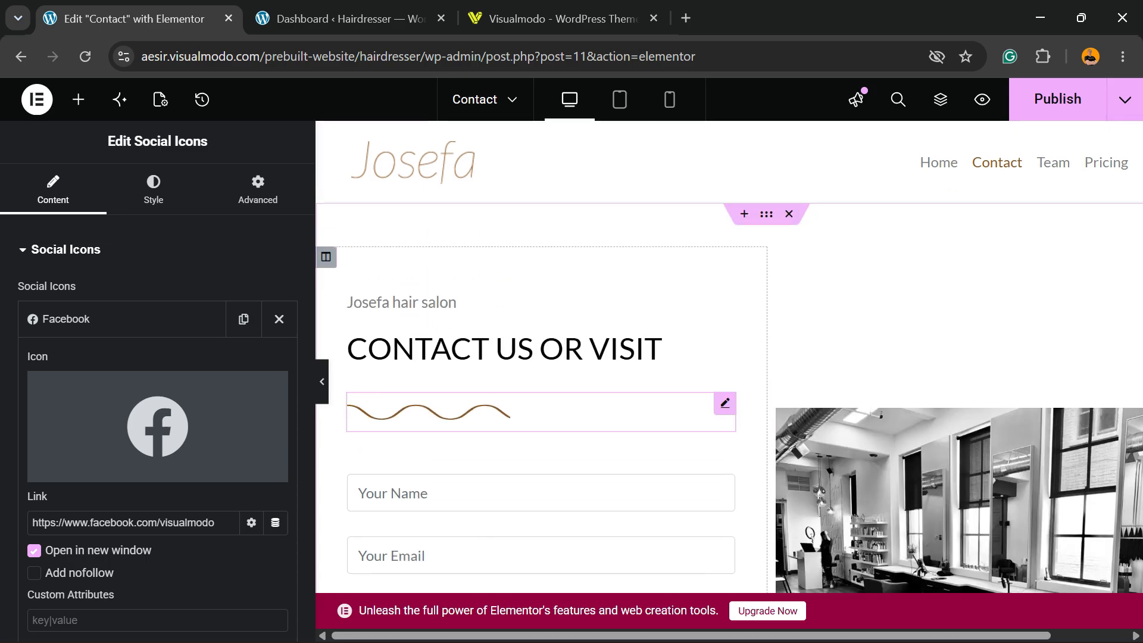
left_click(512, 412)
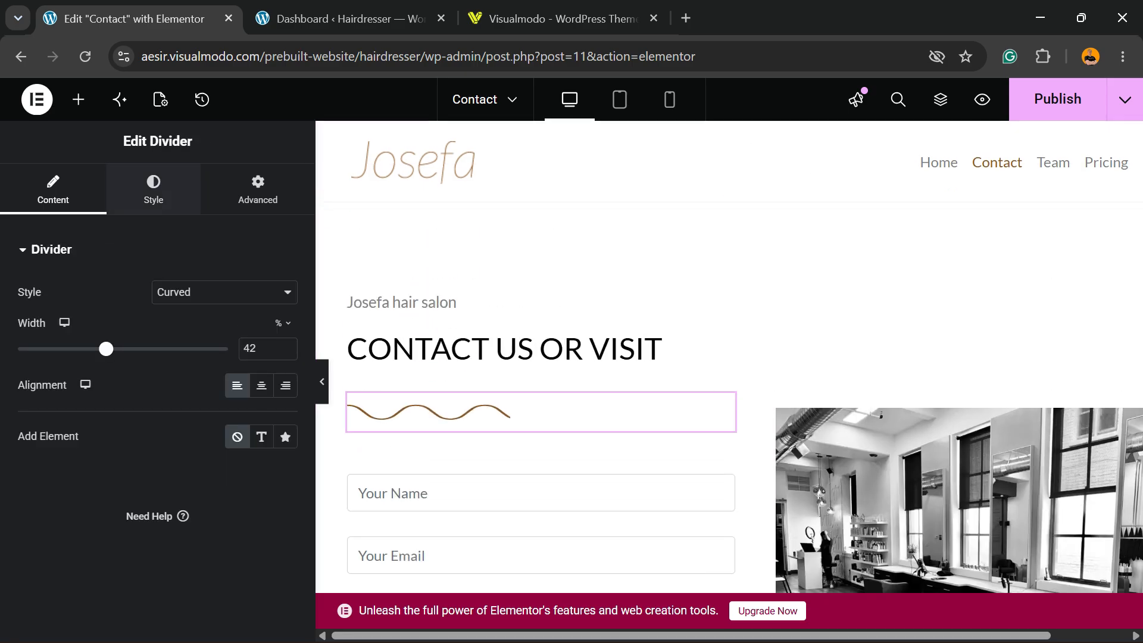
left_click(154, 189)
left_click(285, 291)
key("ctrl+c")
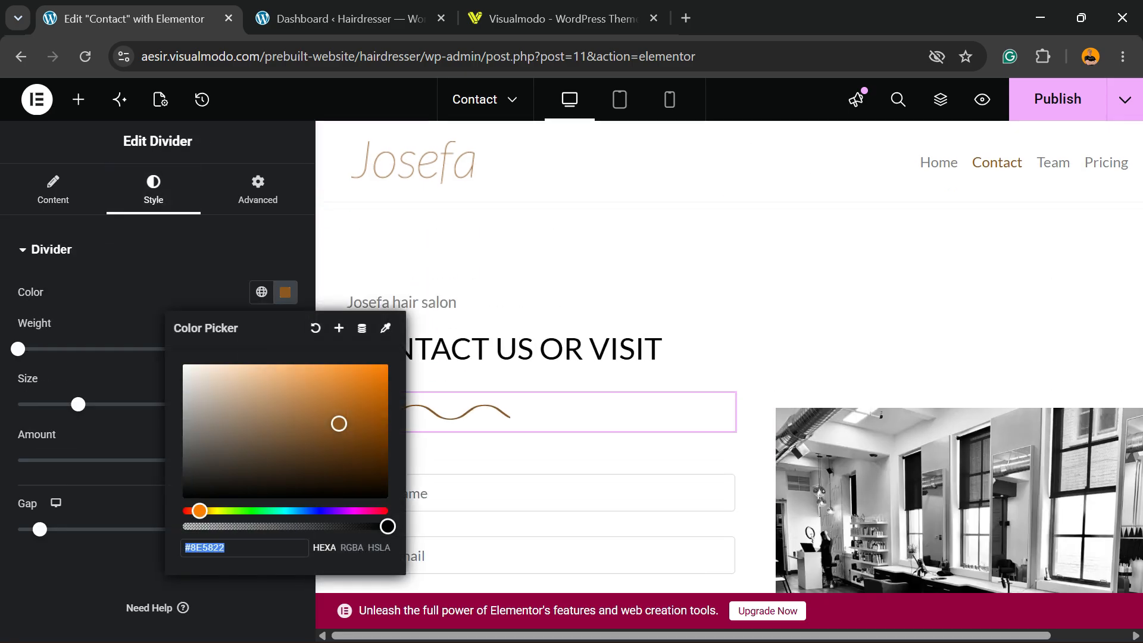
scroll(729, 358, "down", 6)
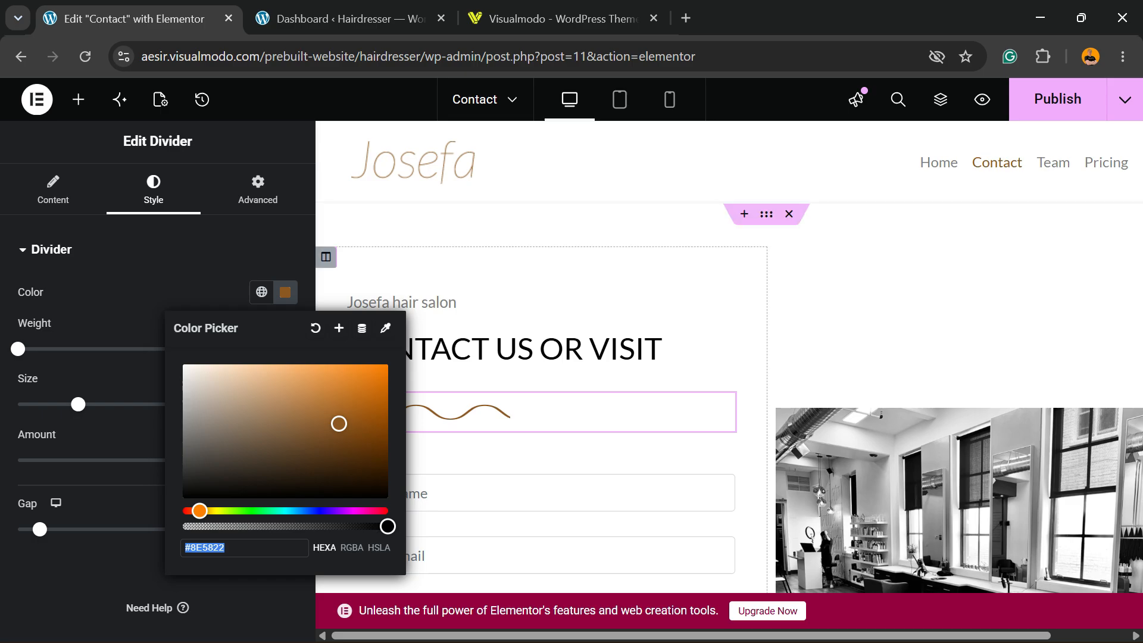
left_click(492, 430)
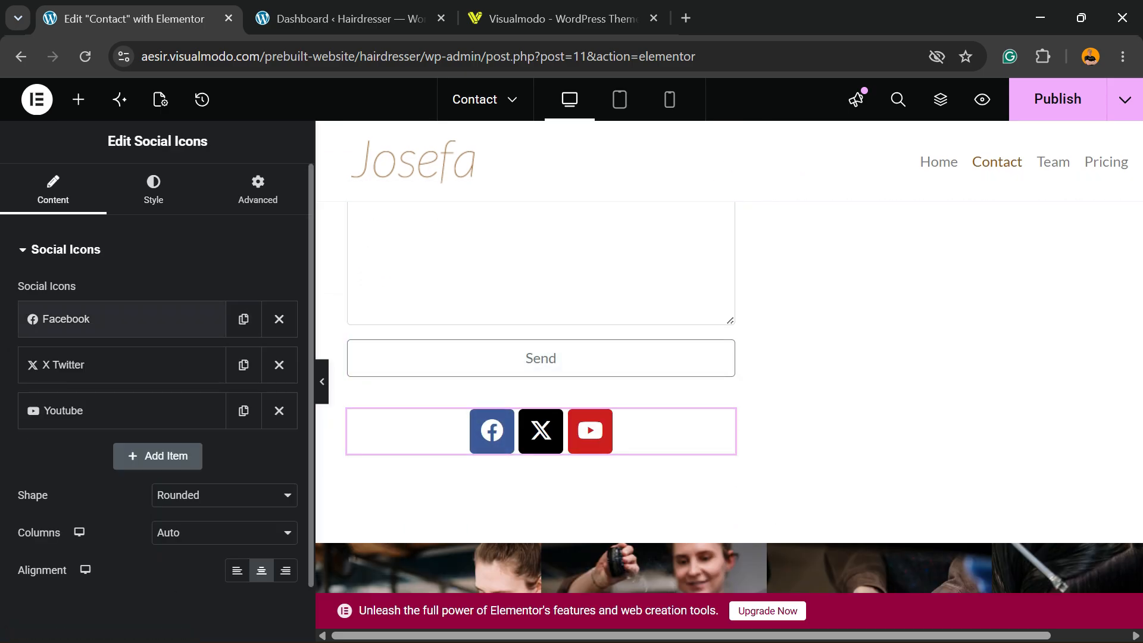
Set the Facebook item's primary color to the copied divider color, #8E5822
left_click(90, 318)
scroll(158, 357, "down", 6)
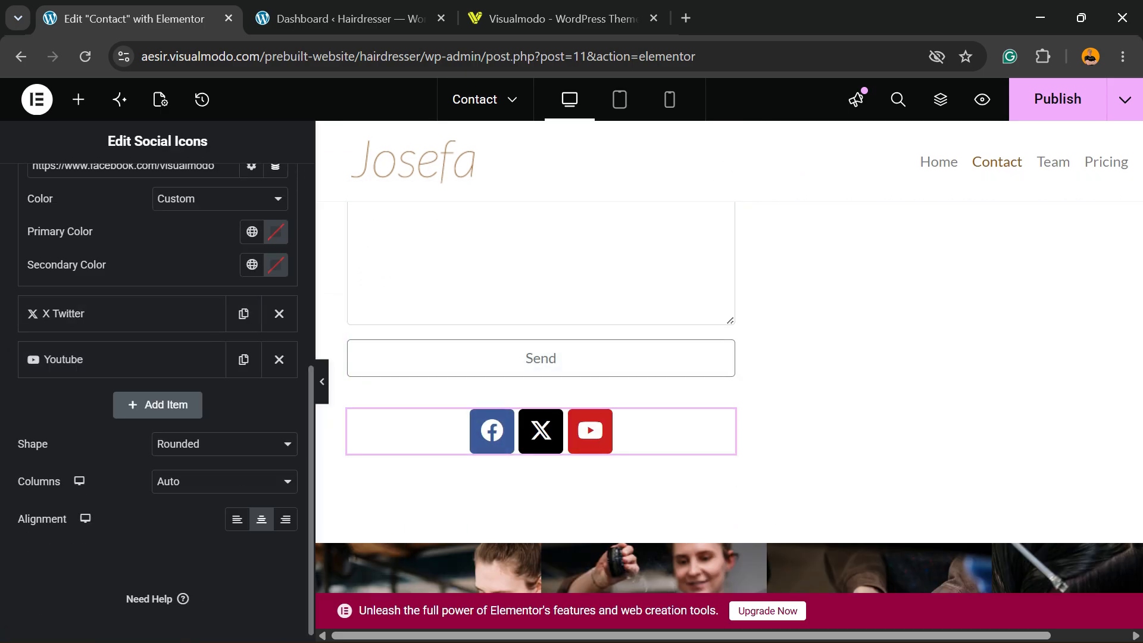
left_click(276, 264)
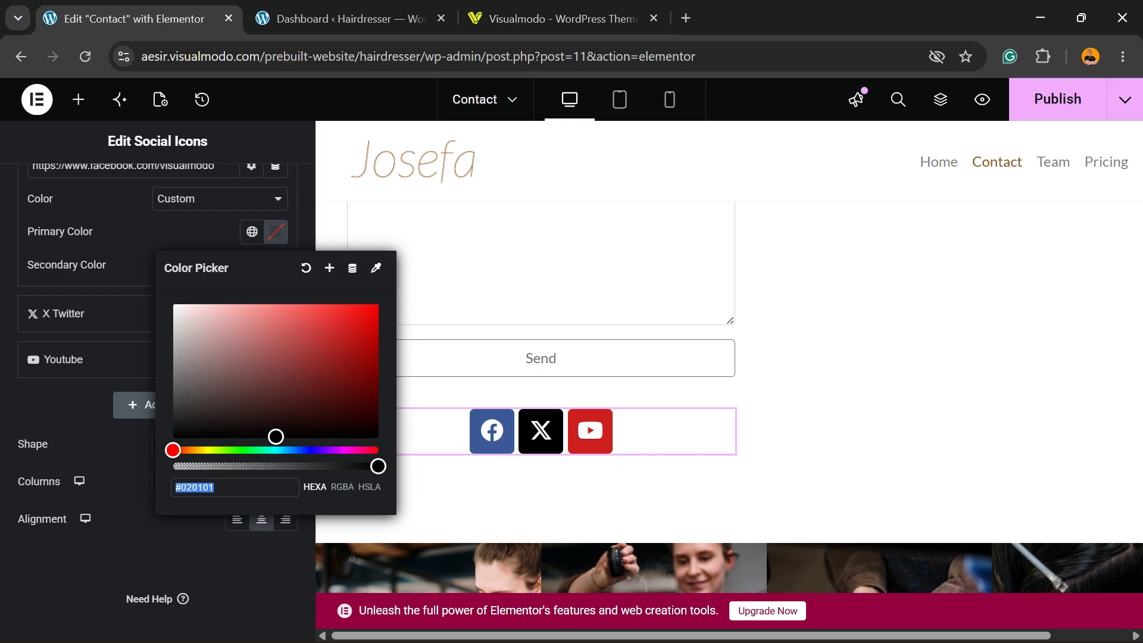
key("ctrl+v")
left_click(232, 556)
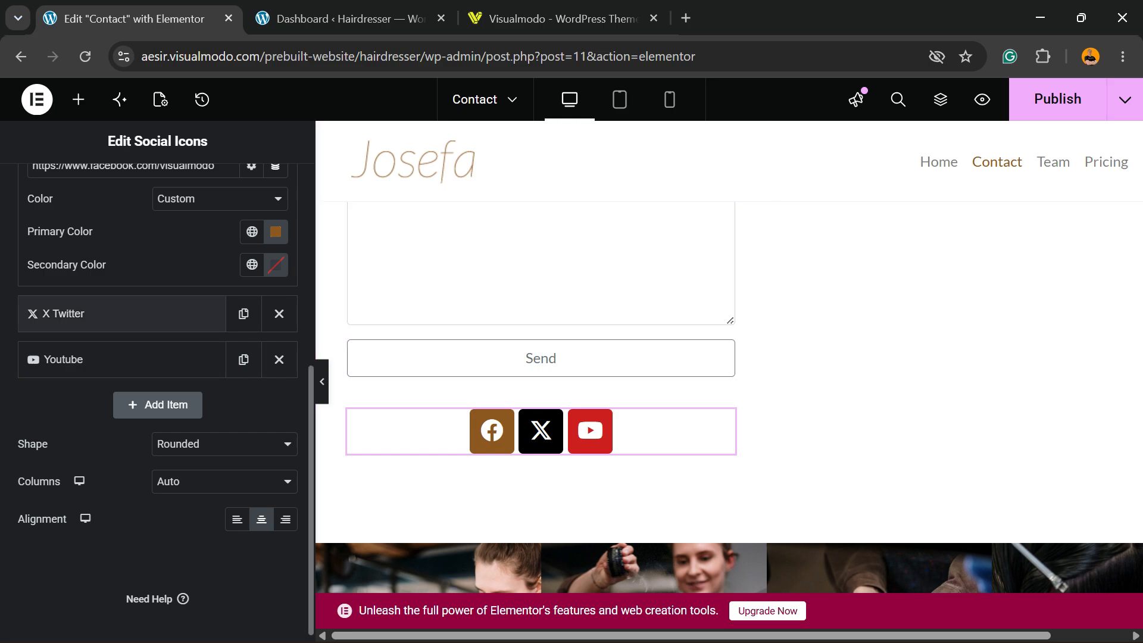
Switch the X Twitter item's color option to Custom and set its primary color to #8E5822
left_click(89, 313)
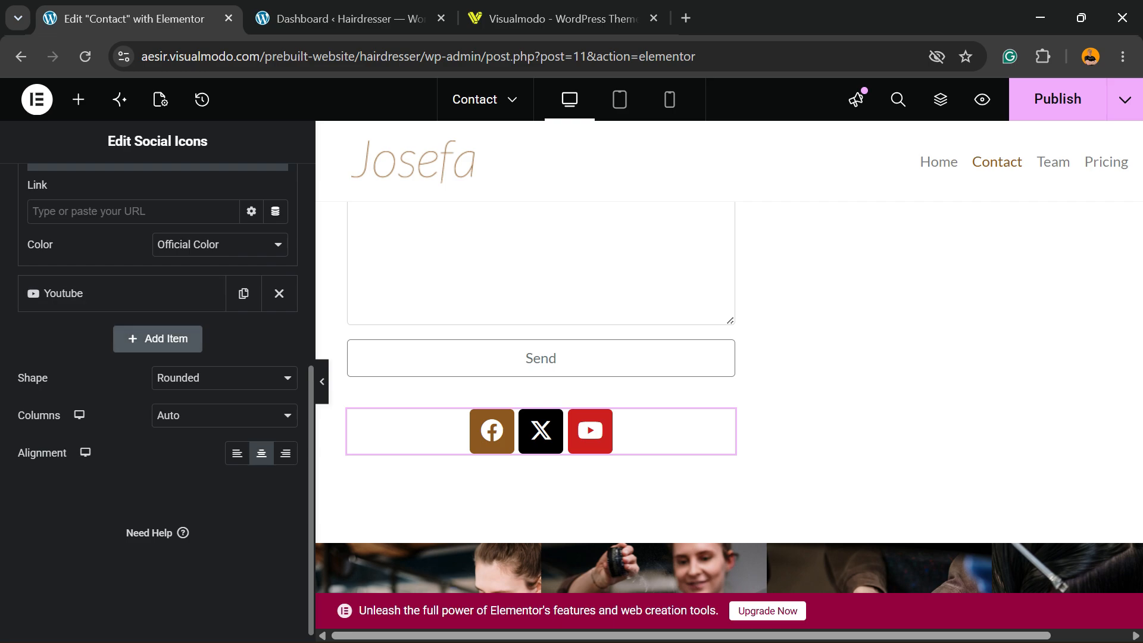
scroll(158, 286, "up", 3)
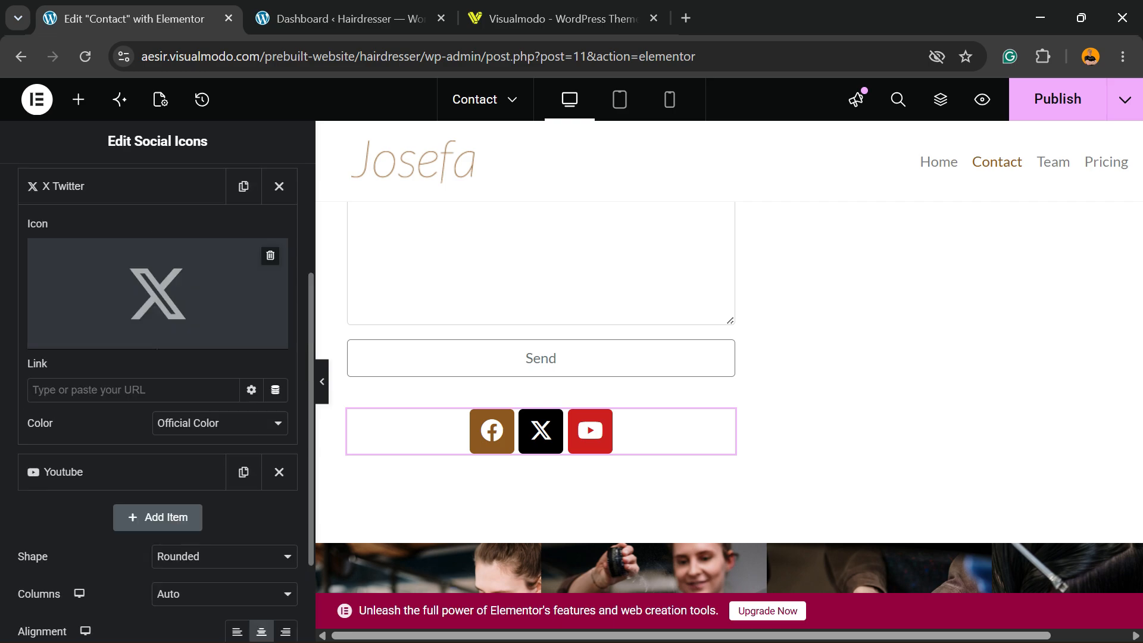
left_click(220, 423)
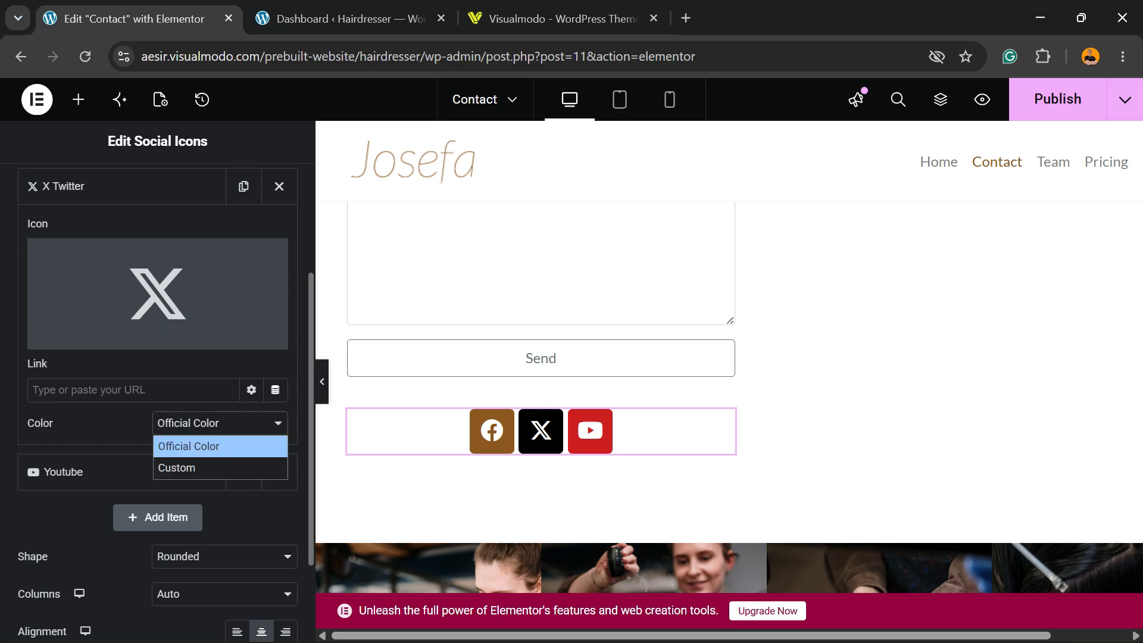
left_click(220, 468)
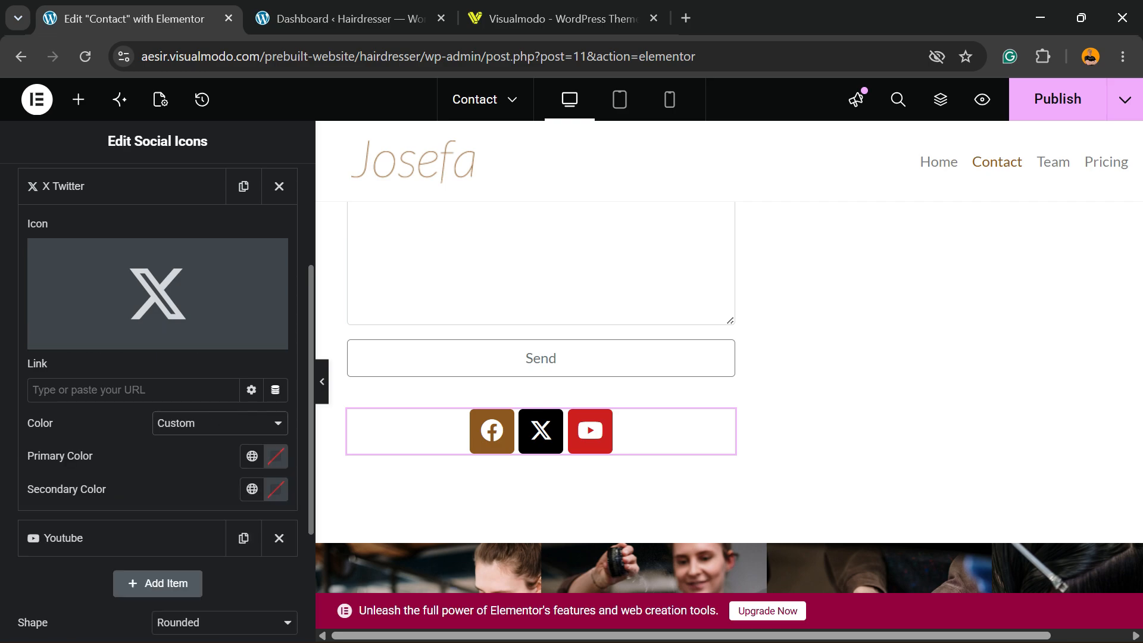
left_click(275, 457)
key("ctrl+v")
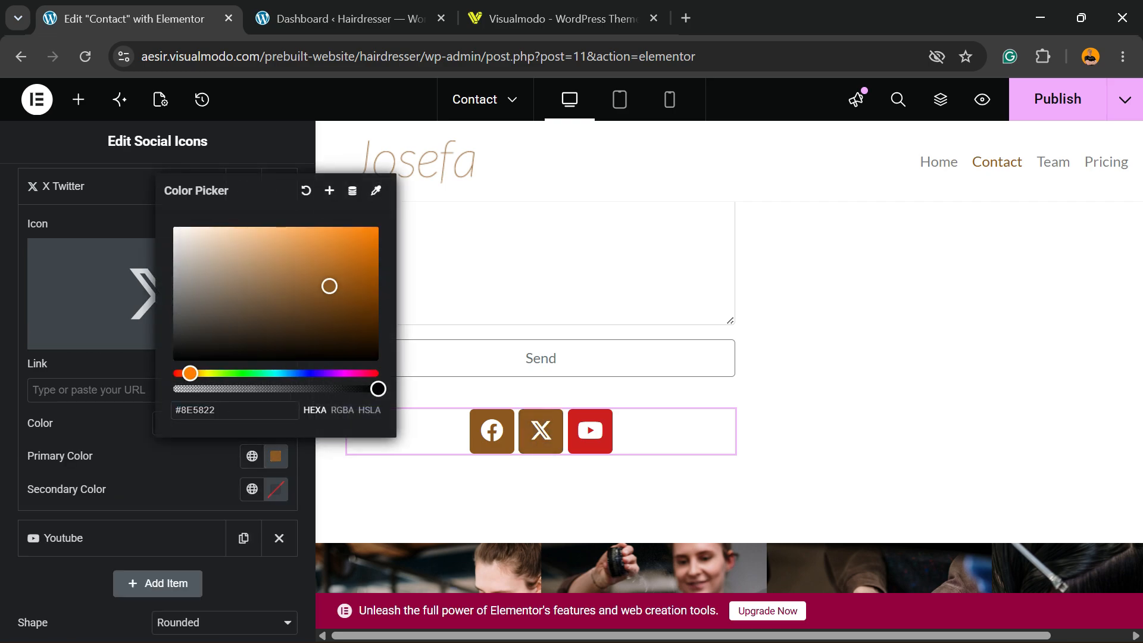
Switch the Youtube item's color option to Custom and set its primary color to #8E5822
left_click(121, 538)
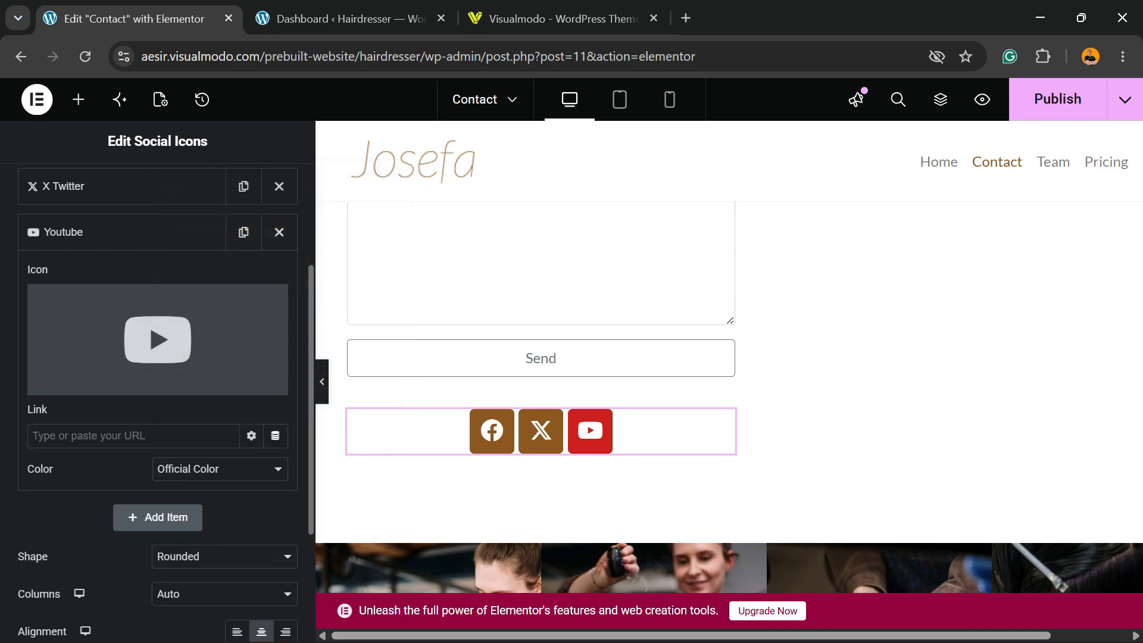
scroll(157, 416, "down", 3)
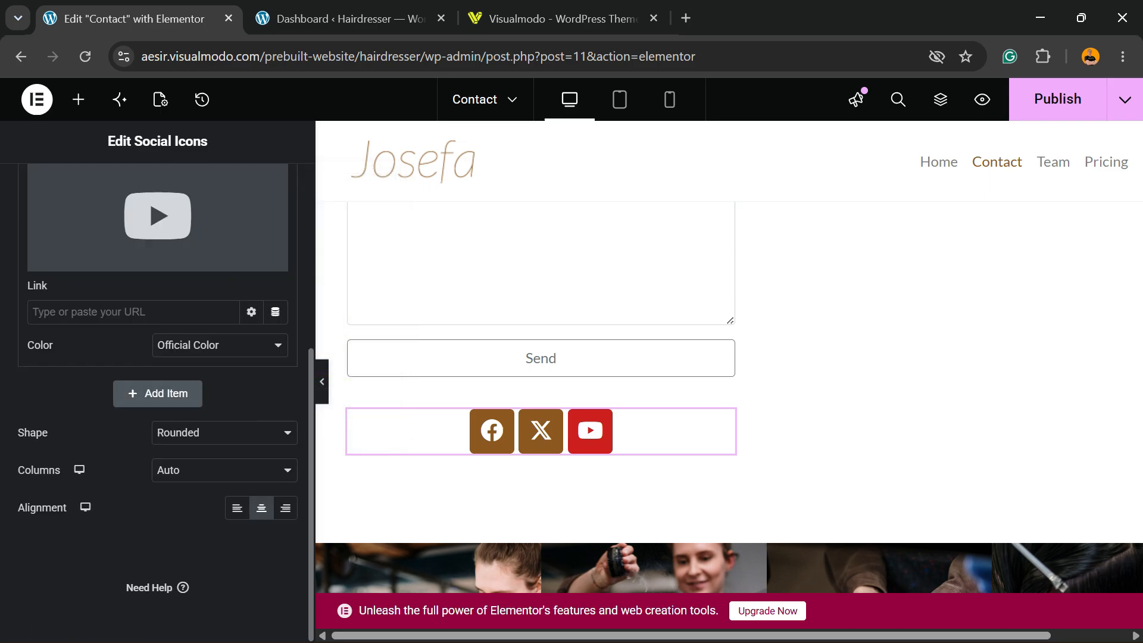
left_click(219, 346)
left_click(179, 387)
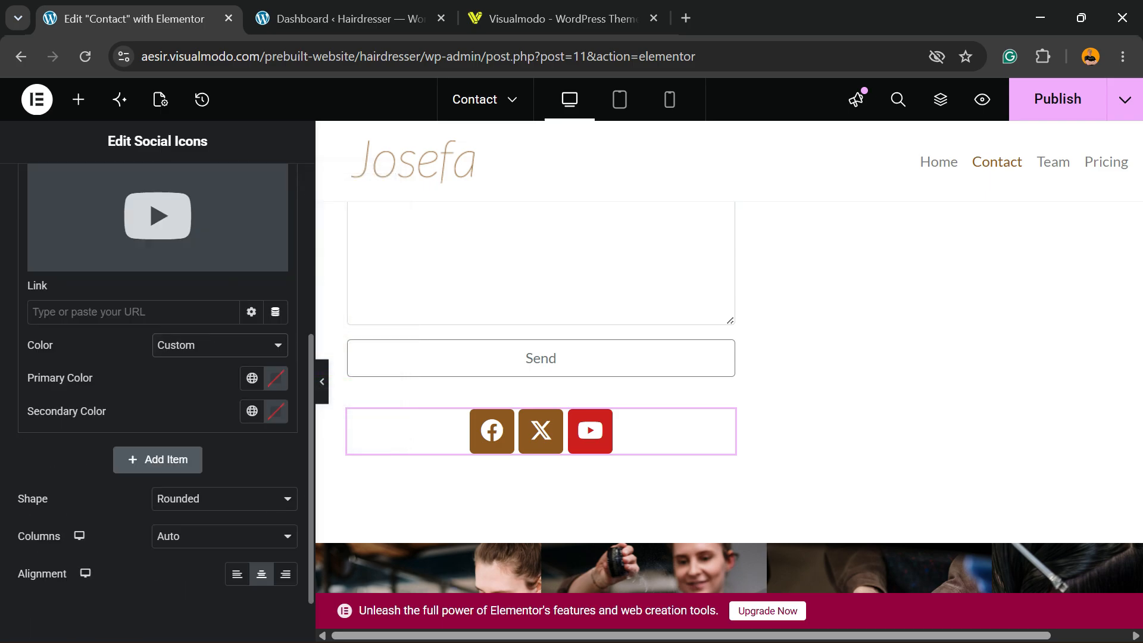
left_click(276, 378)
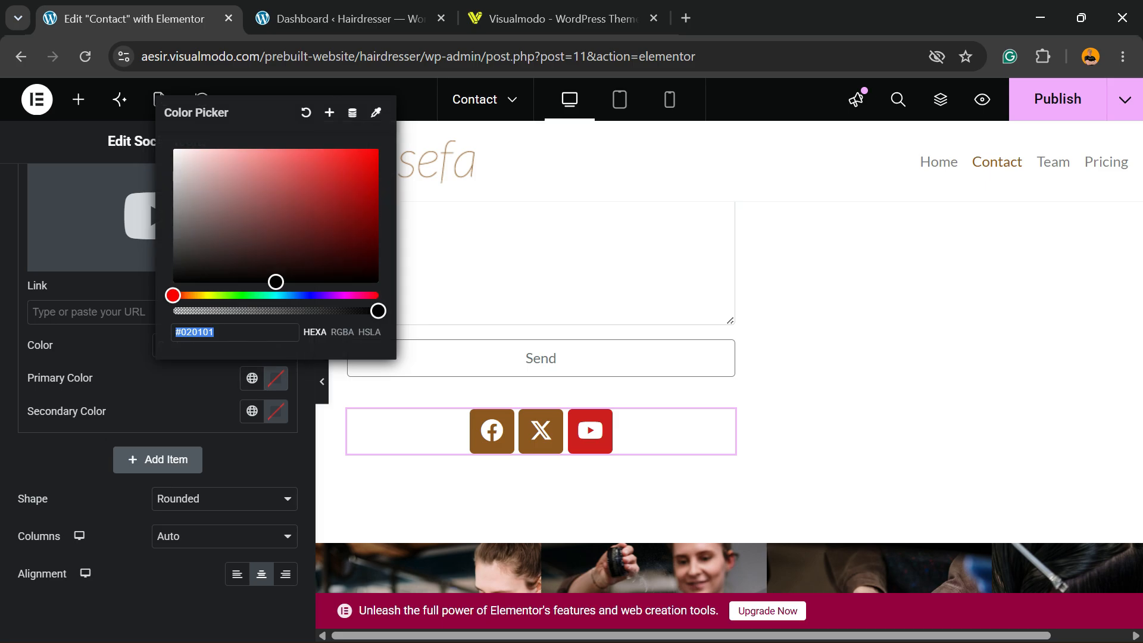
key("ctrl+v")
left_click(184, 383)
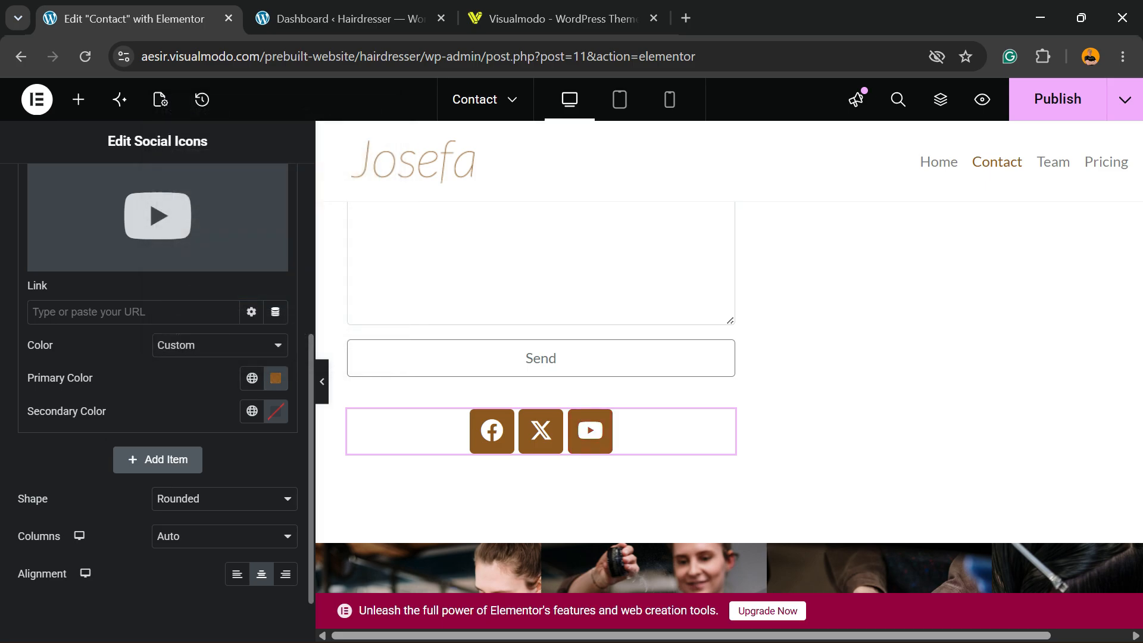
scroll(540, 464, "up", 7)
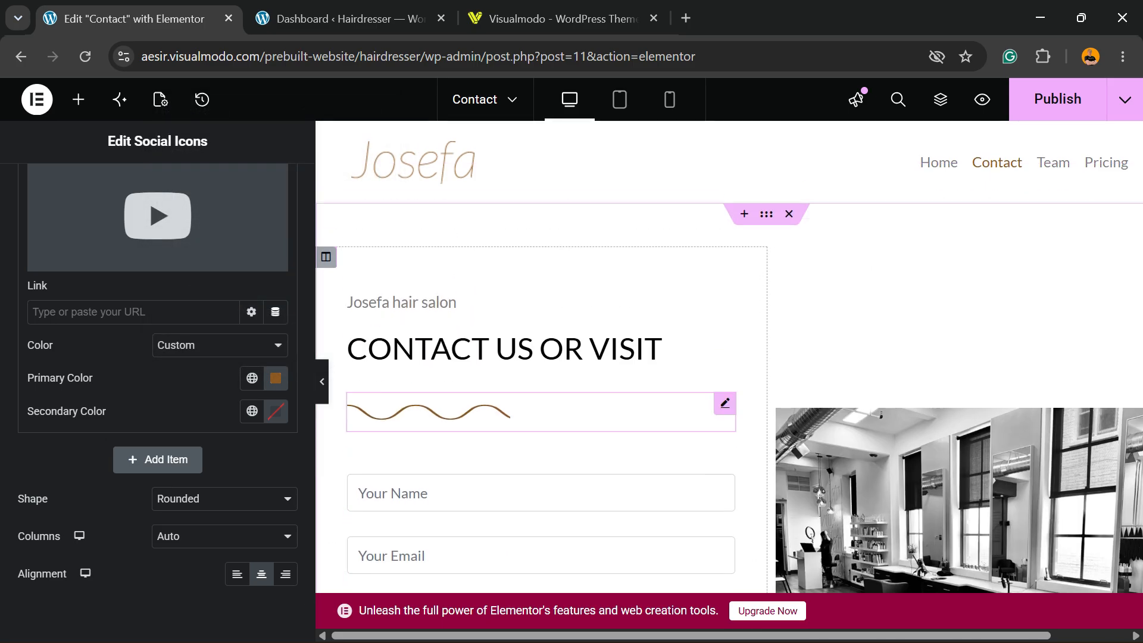
scroll(540, 387, "down", 6)
scroll(158, 380, "down", 1)
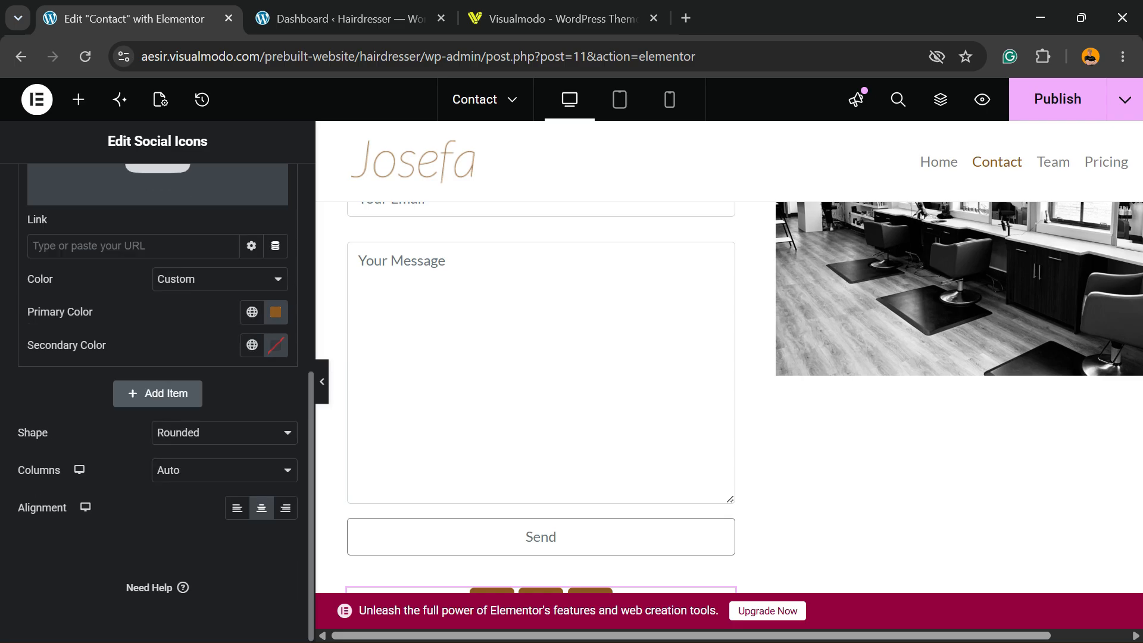
scroll(540, 387, "down", 6)
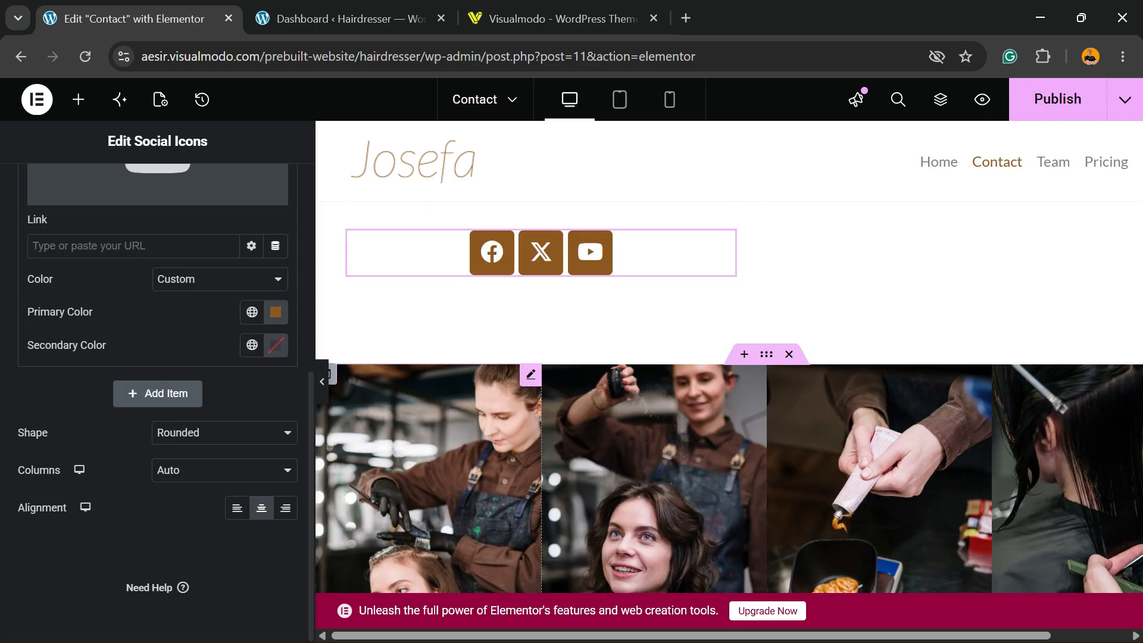
left_click(346, 19)
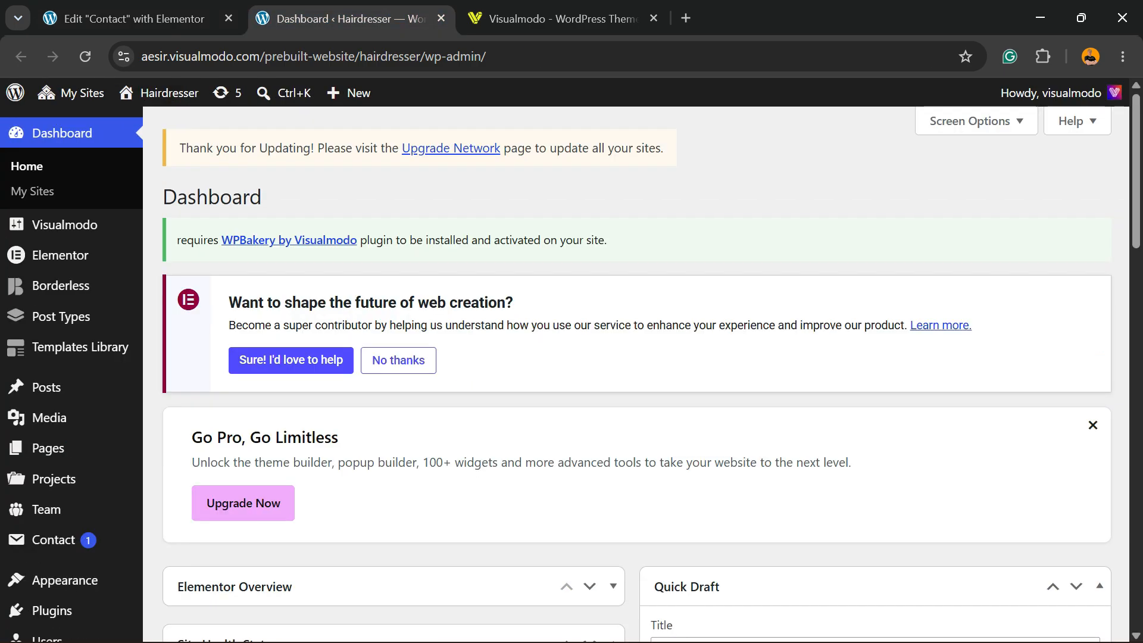
left_click(560, 19)
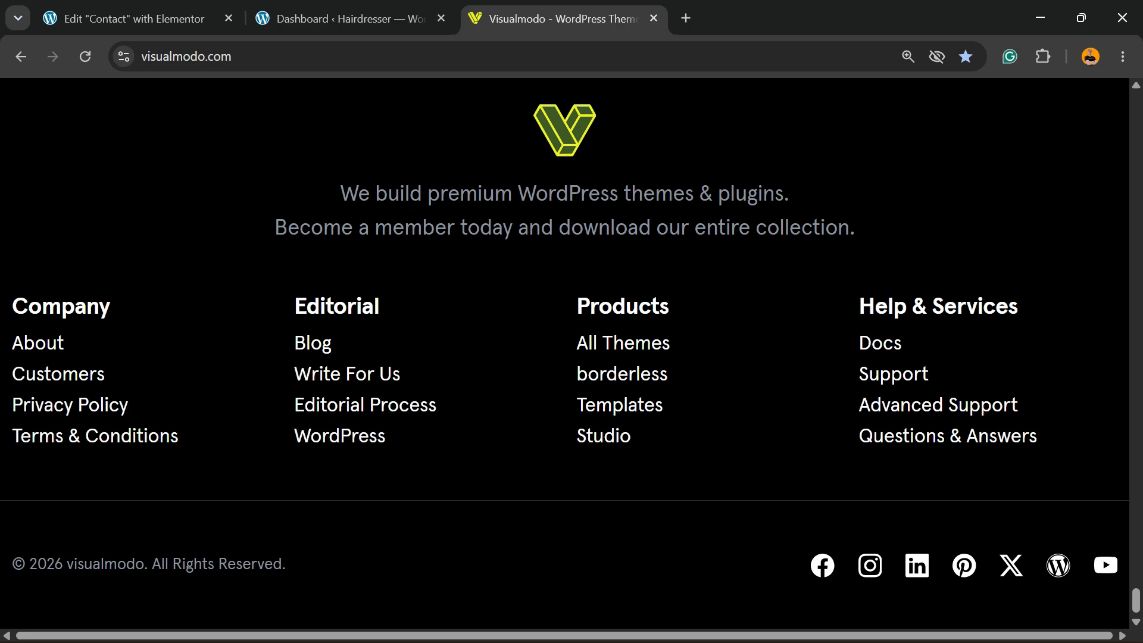
right_click(1105, 566)
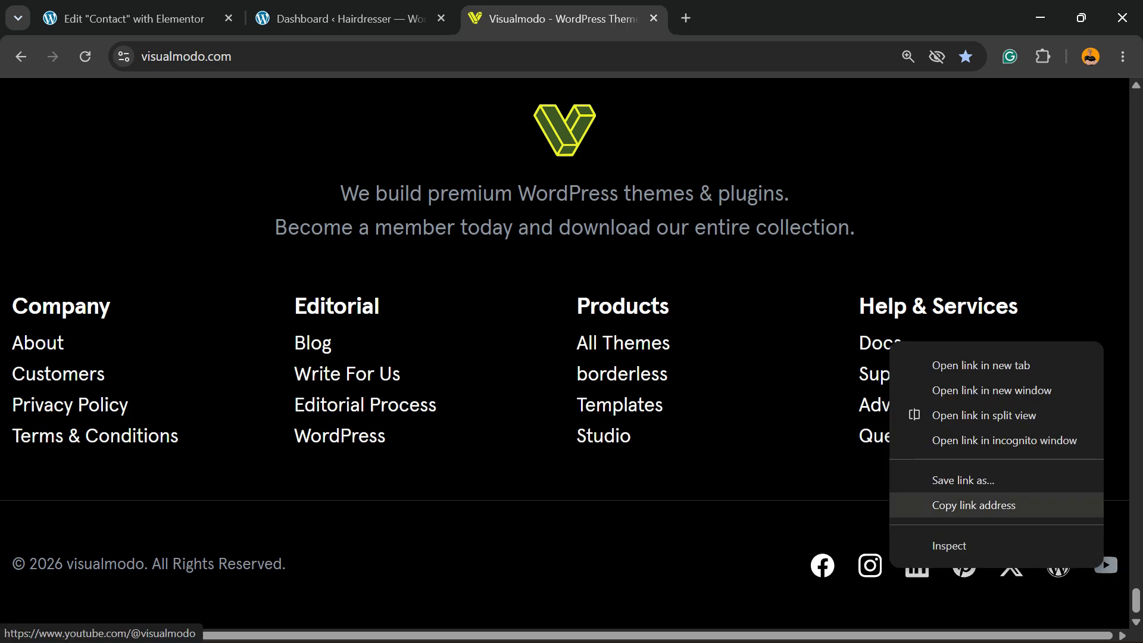
left_click(976, 505)
left_click(137, 18)
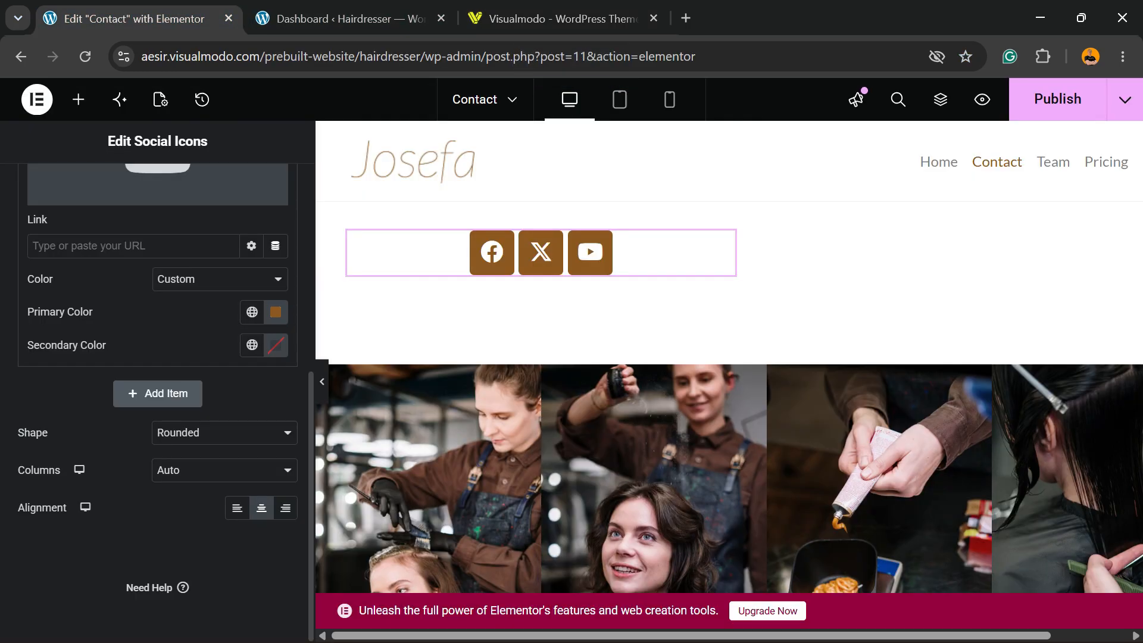
scroll(157, 357, "up", 3)
left_click(132, 425)
key("ctrl+v")
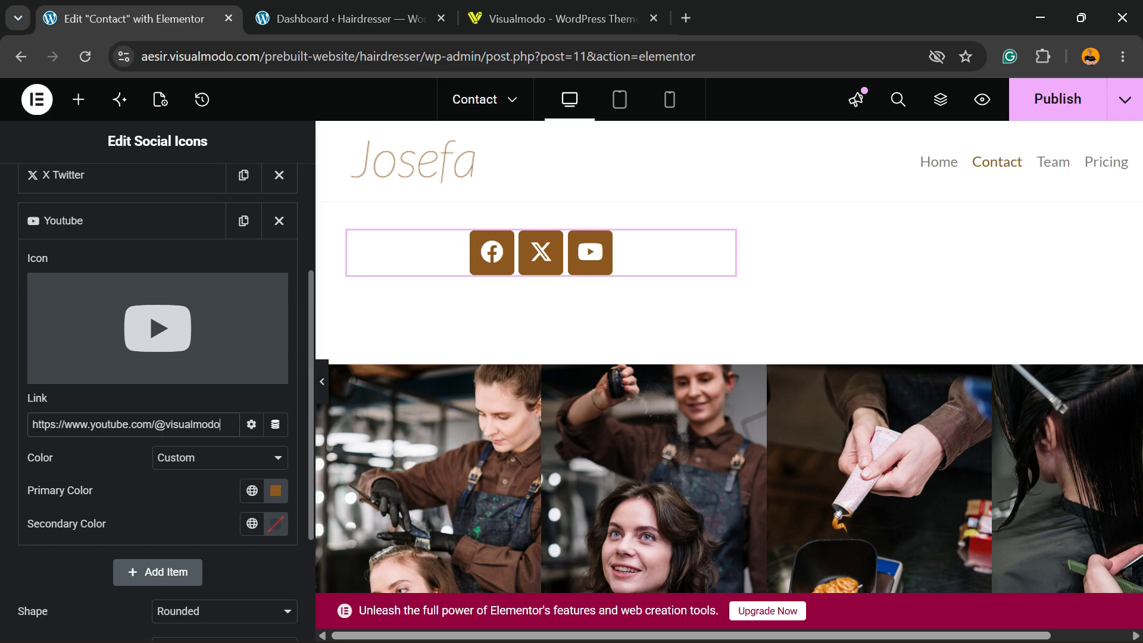
left_click(553, 19)
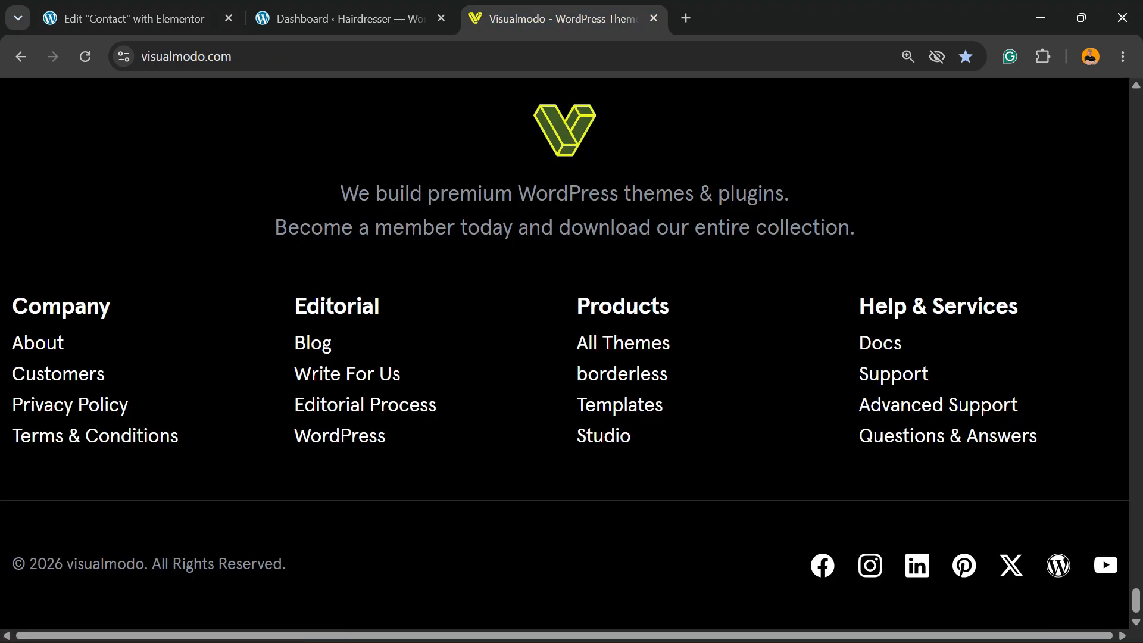
right_click(999, 564)
right_click(1008, 568)
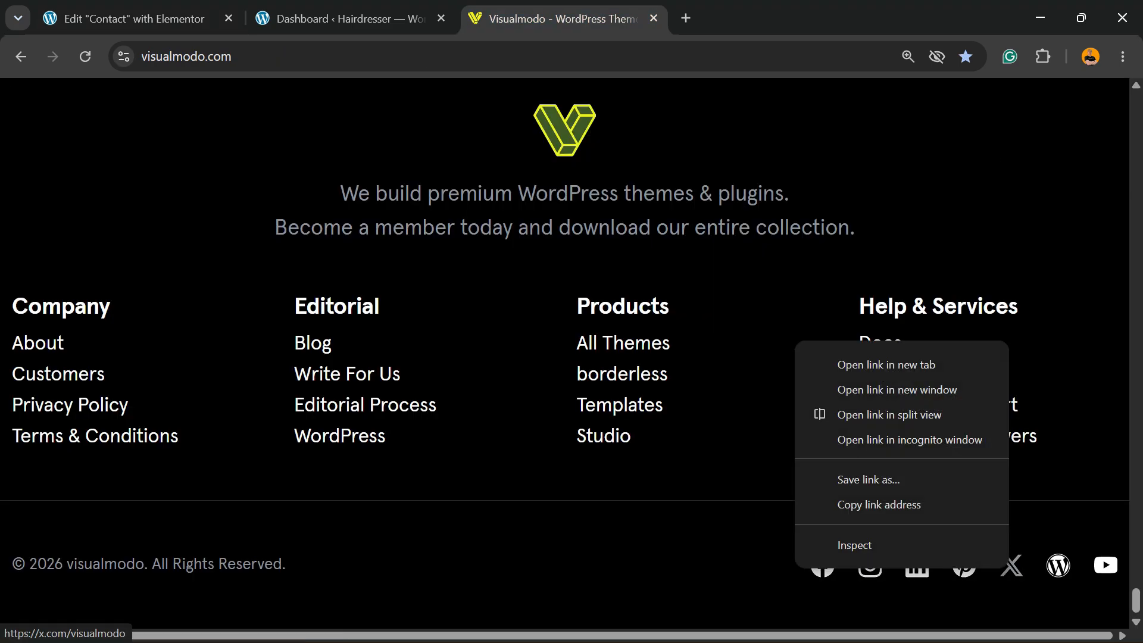
left_click(879, 504)
left_click(350, 19)
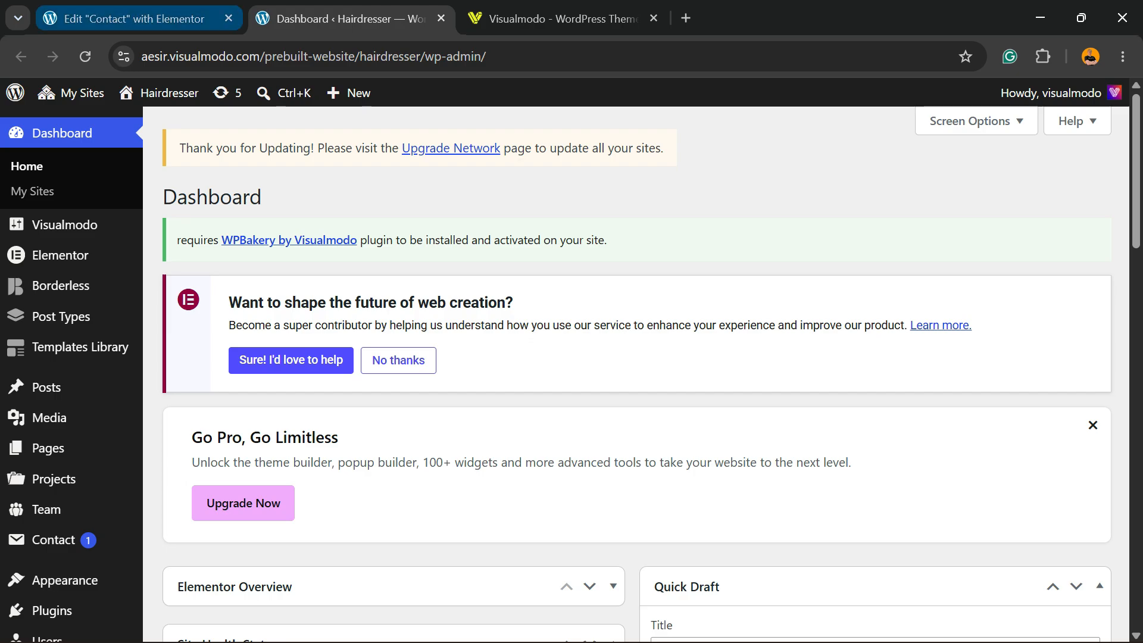
left_click(161, 18)
left_click(121, 176)
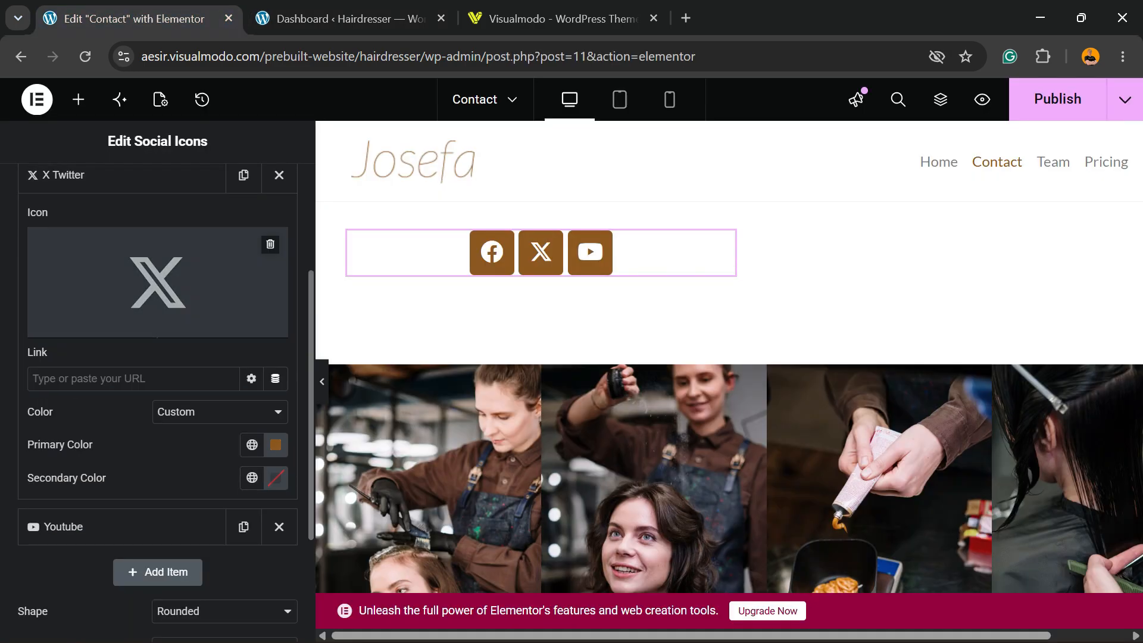
left_click(132, 379)
key("ctrl+v")
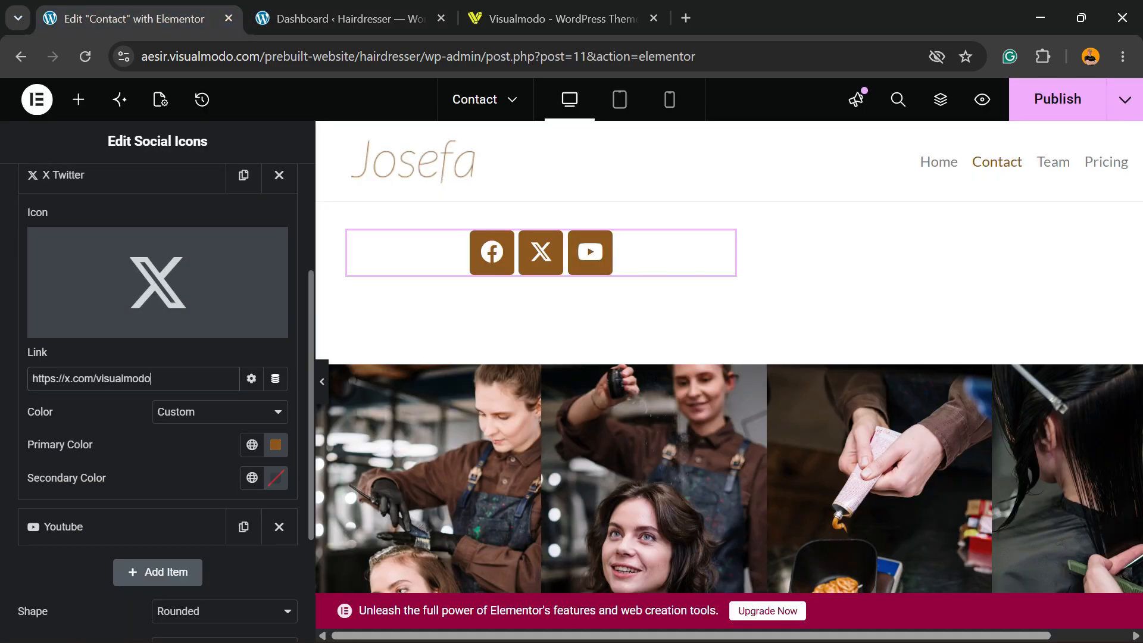
Add a fourth item to the Social Icons widget and give it the Pinterest icon from the icon library's recommended set
scroll(158, 380, "down", 3)
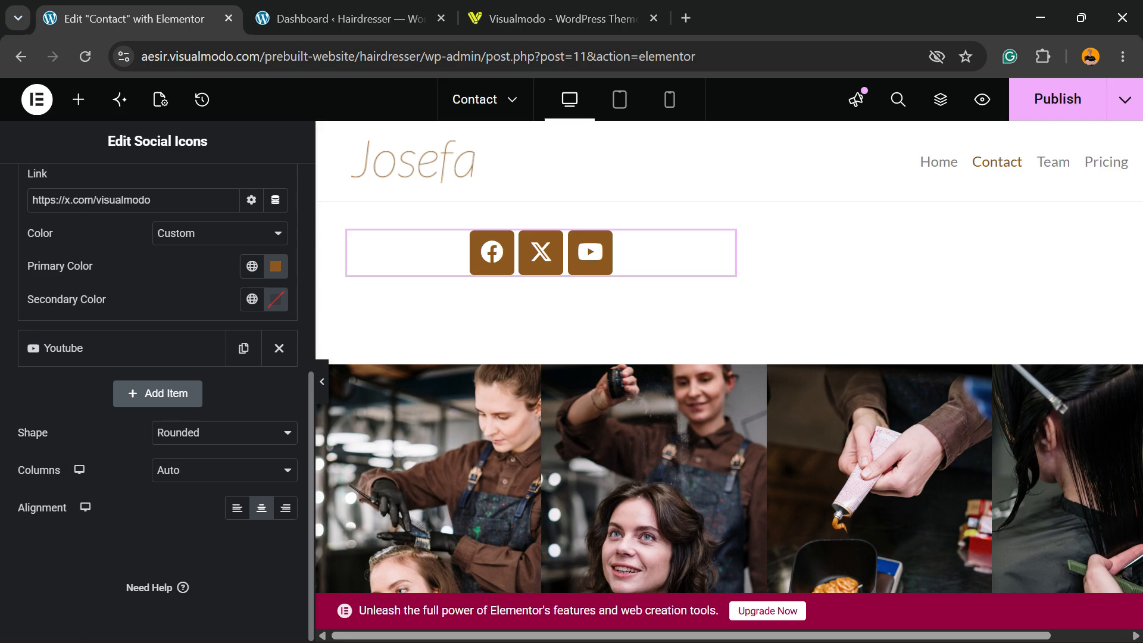
left_click(157, 394)
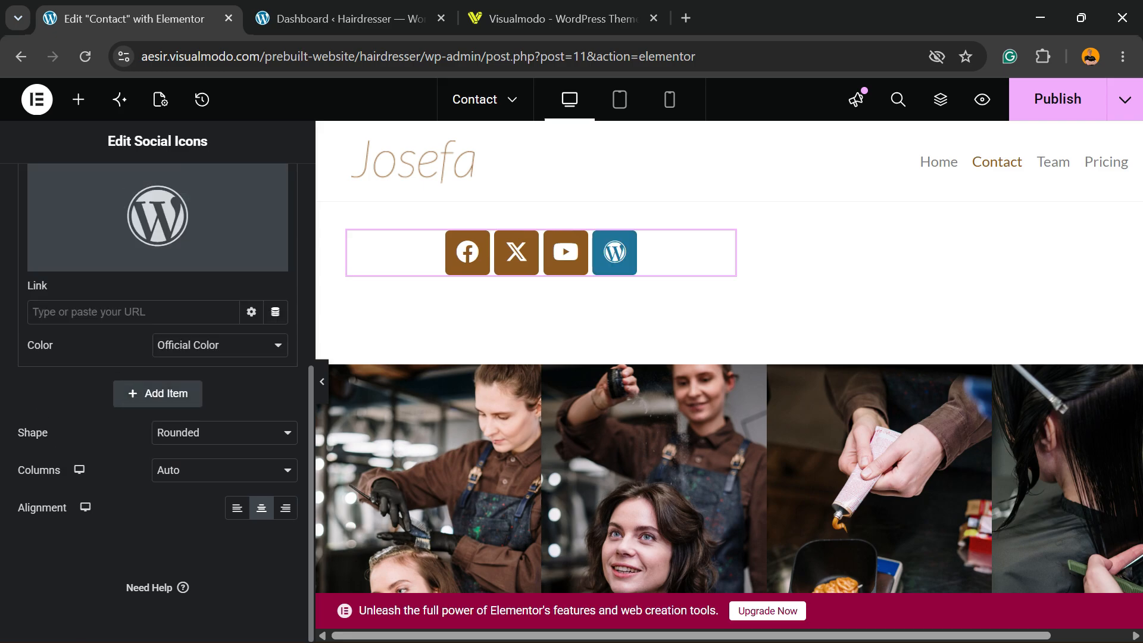
mouse_move(158, 219)
left_click(92, 259)
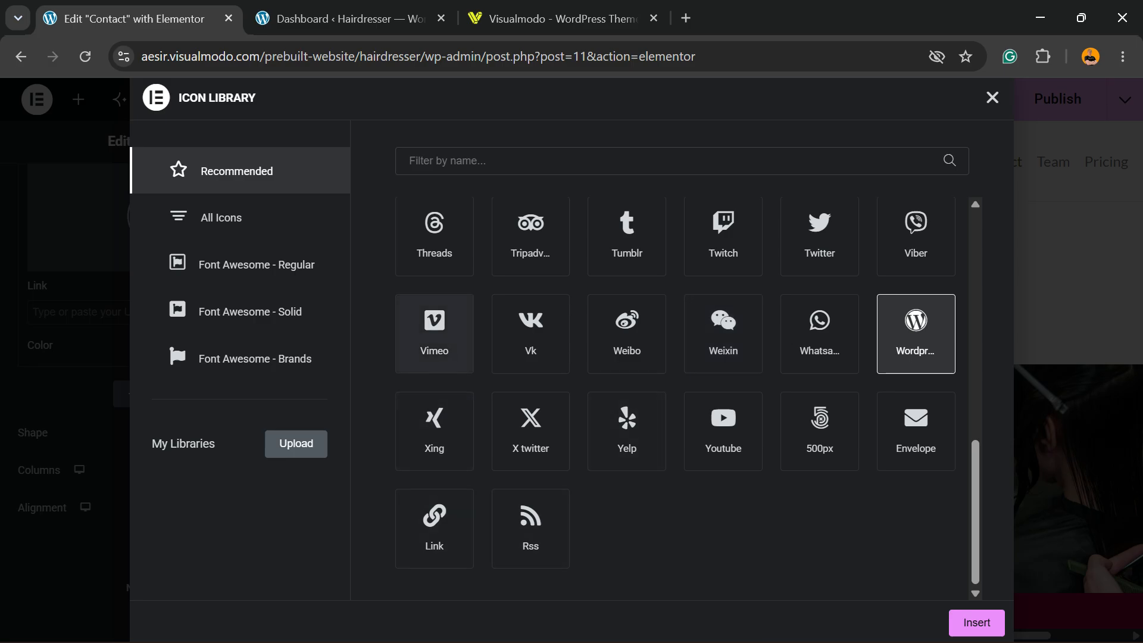
left_click(221, 217)
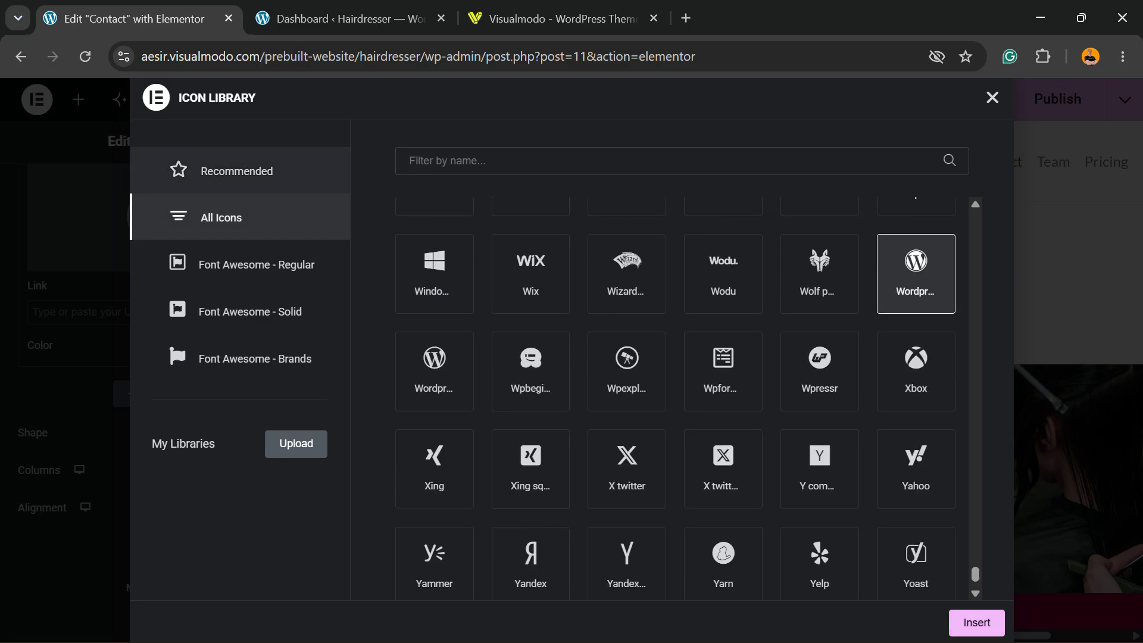
left_click(237, 171)
scroll(531, 393, "up", 5)
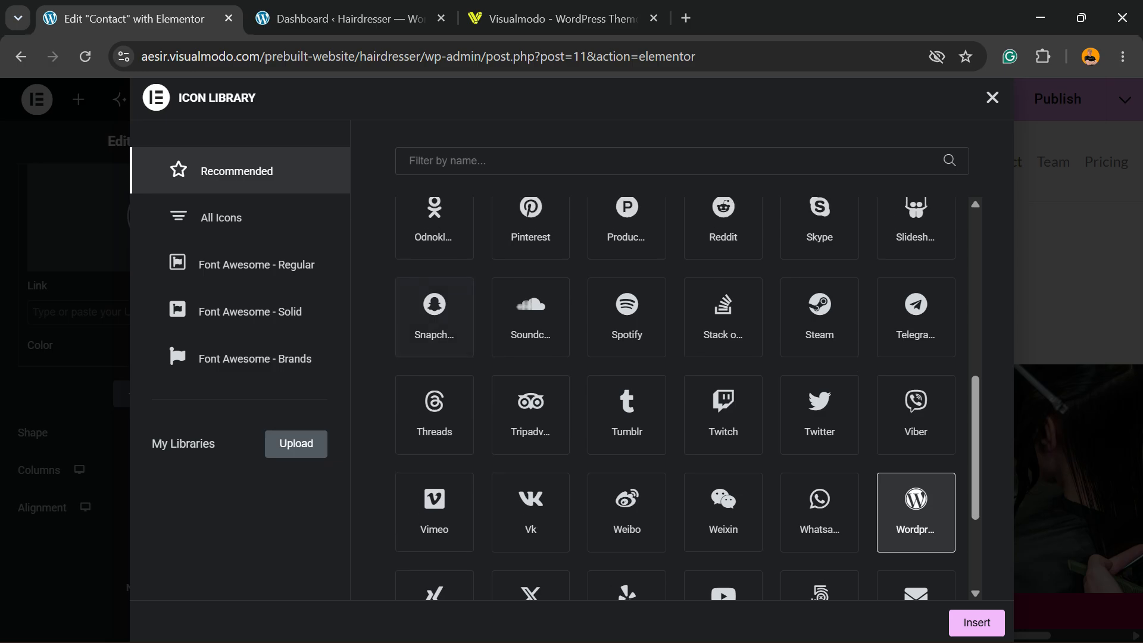
scroll(530, 393, "up", 4)
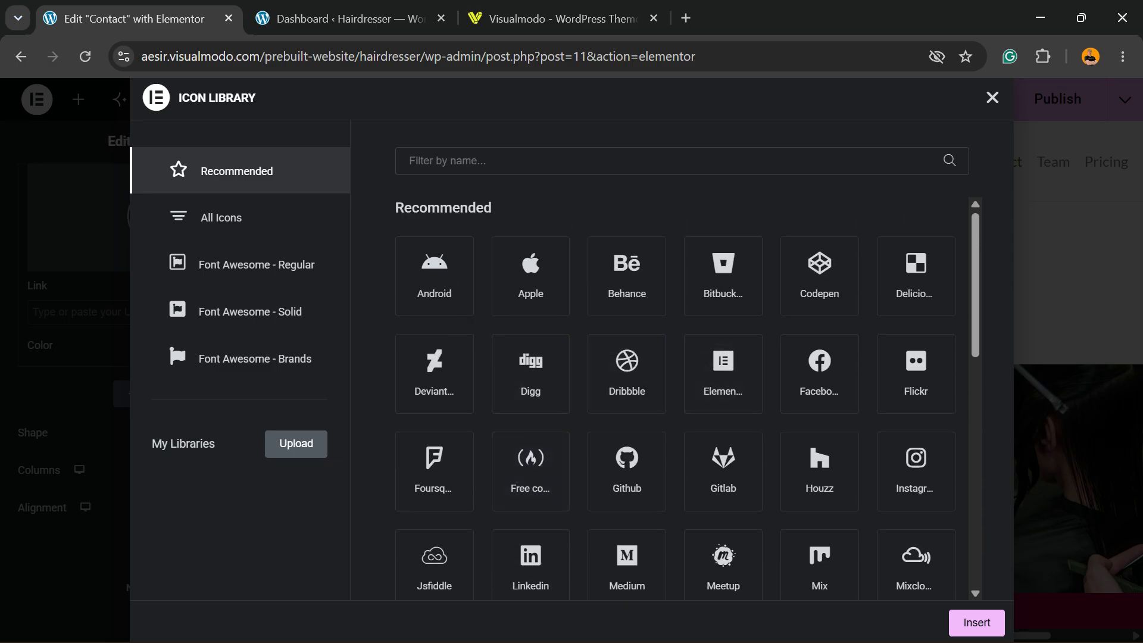
scroll(530, 292, "down", 3)
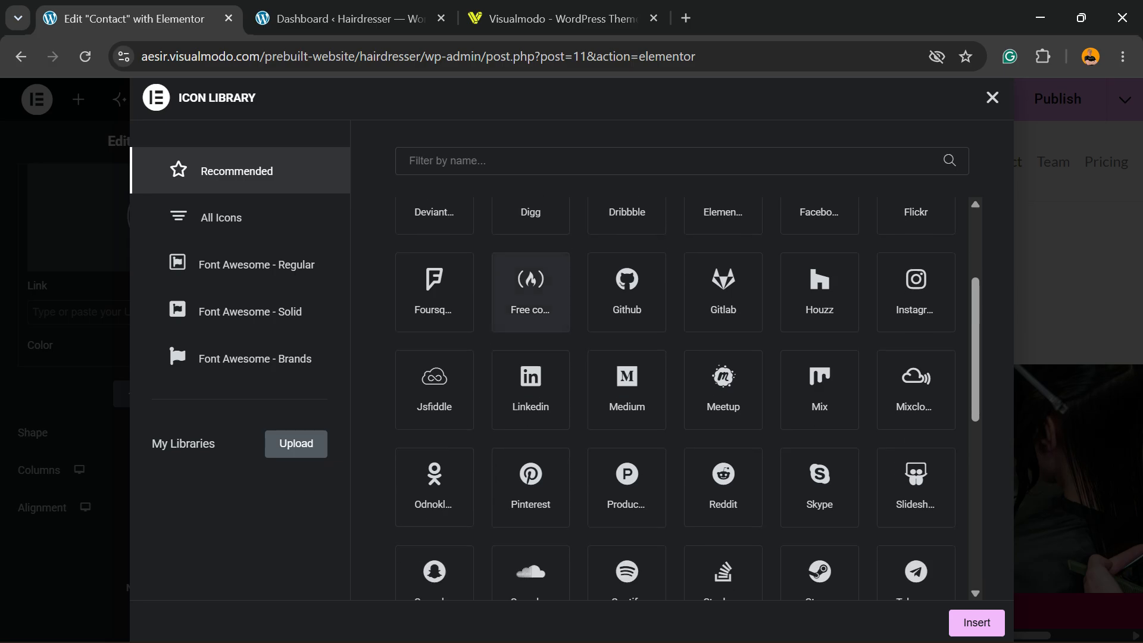
scroll(531, 292, "down", 3)
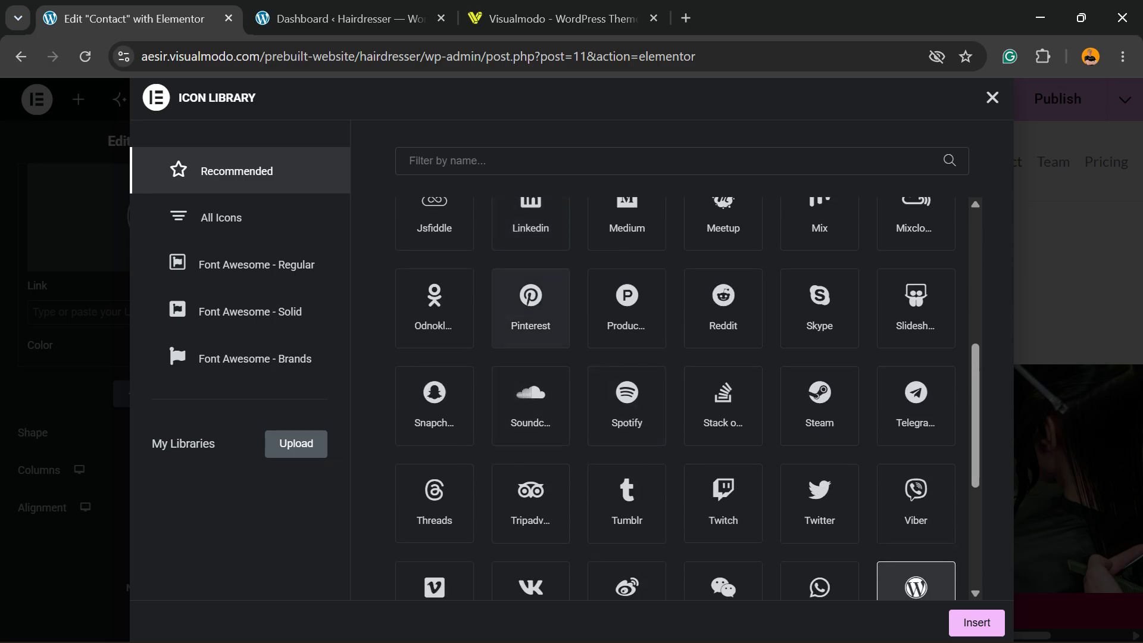
left_click(530, 303)
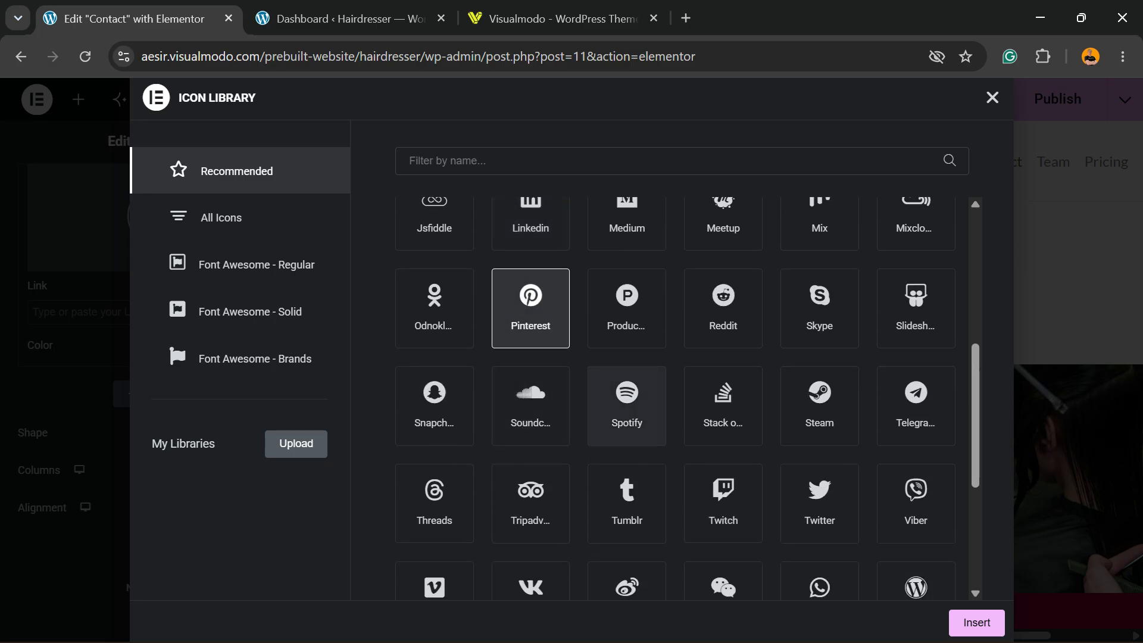
left_click(976, 622)
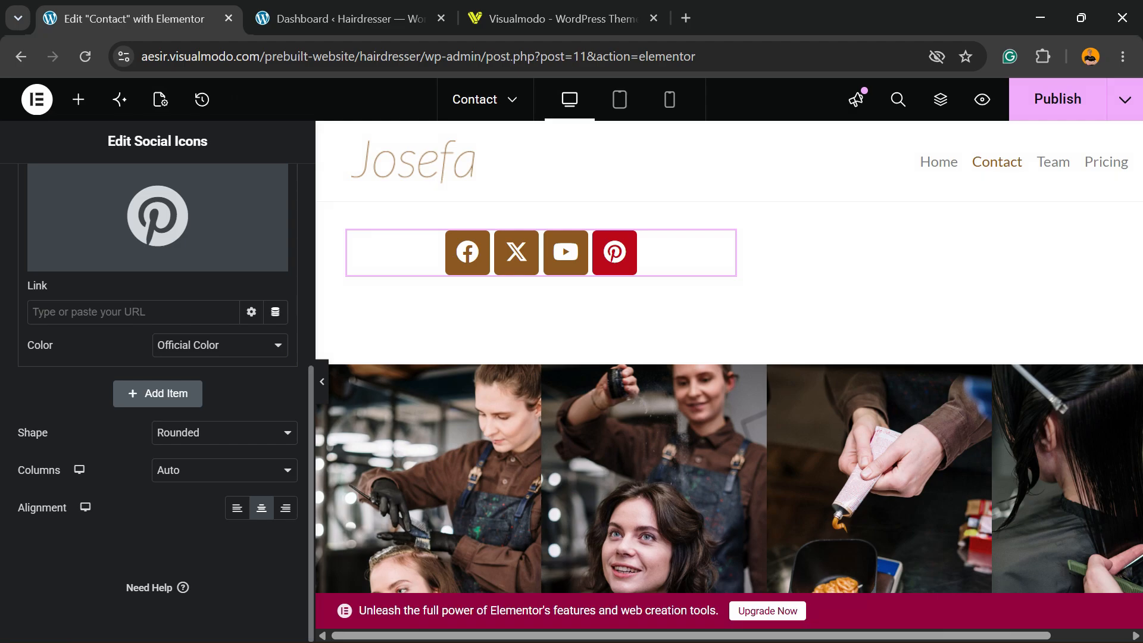
left_click(560, 18)
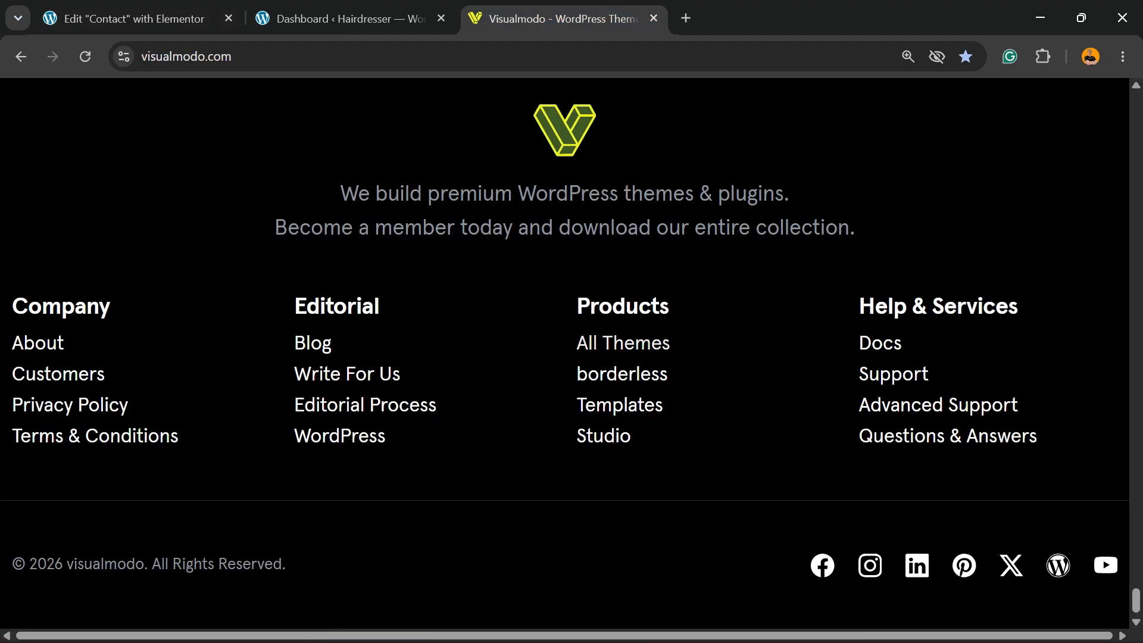
right_click(974, 575)
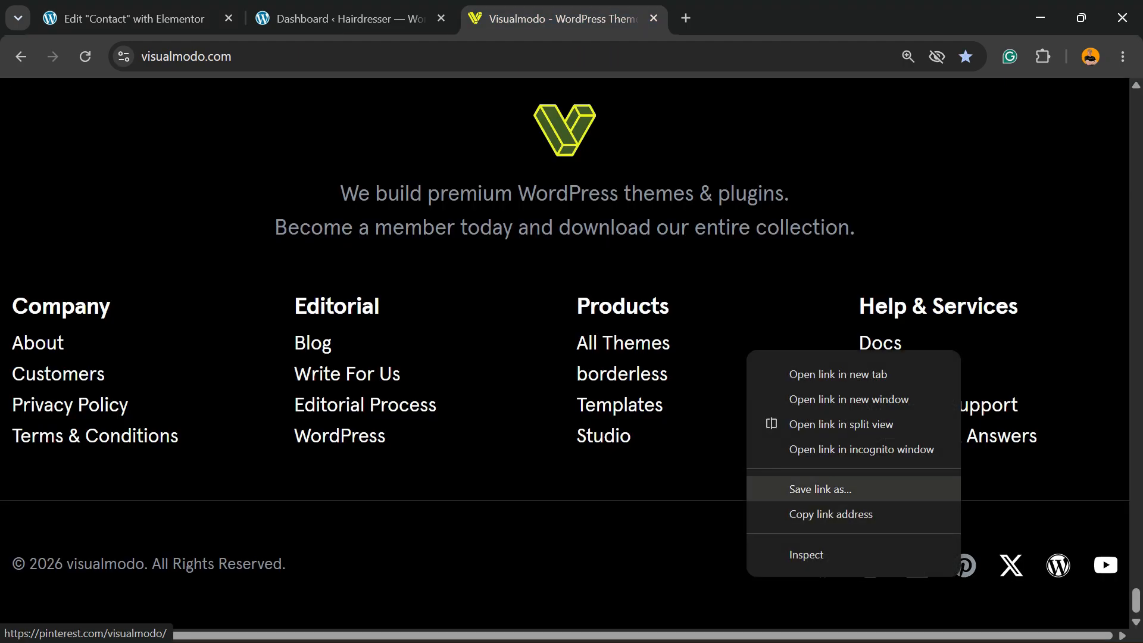
left_click(812, 513)
left_click(134, 18)
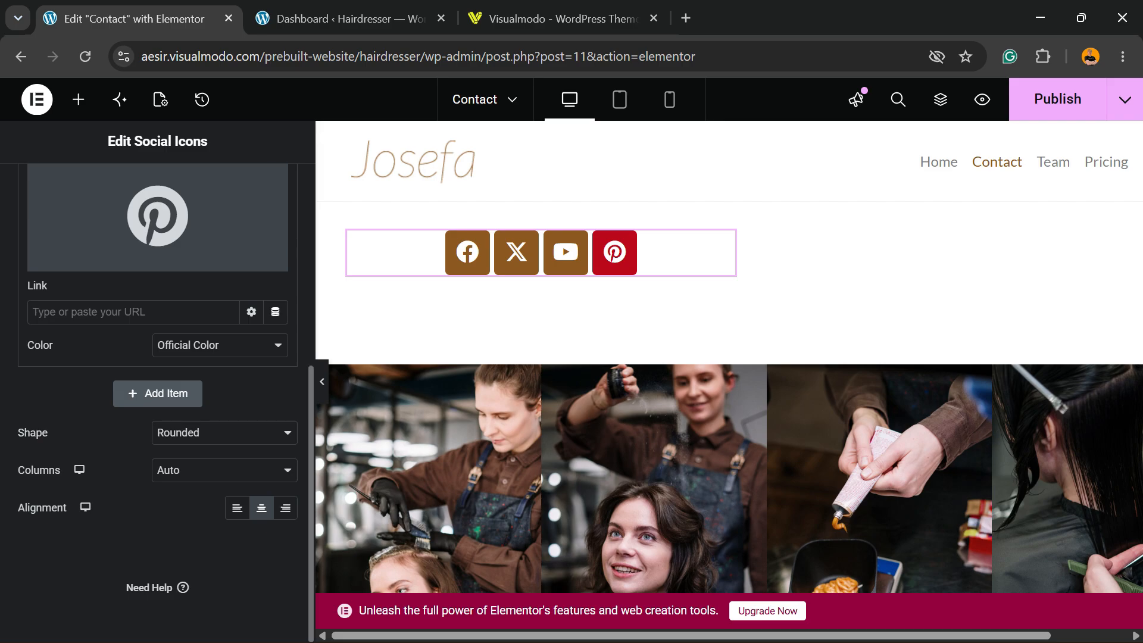
key("ctrl+v")
Switch the Pinterest item's color option to Custom and copy the primary color code from the Youtube item
left_click(219, 344)
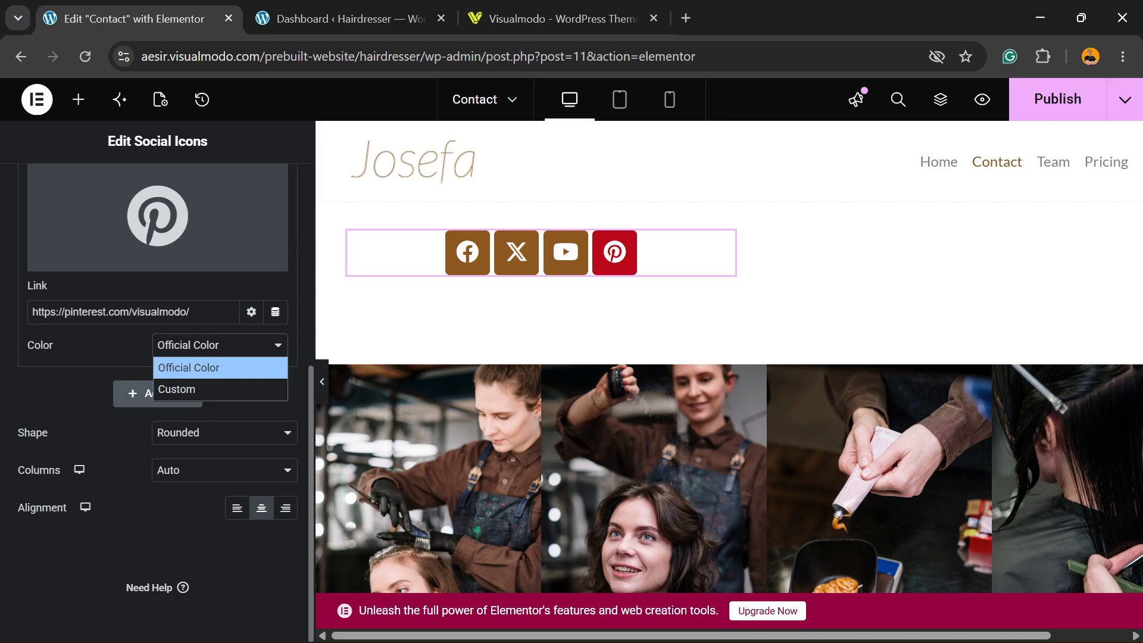
left_click(172, 388)
scroll(158, 357, "up", 3)
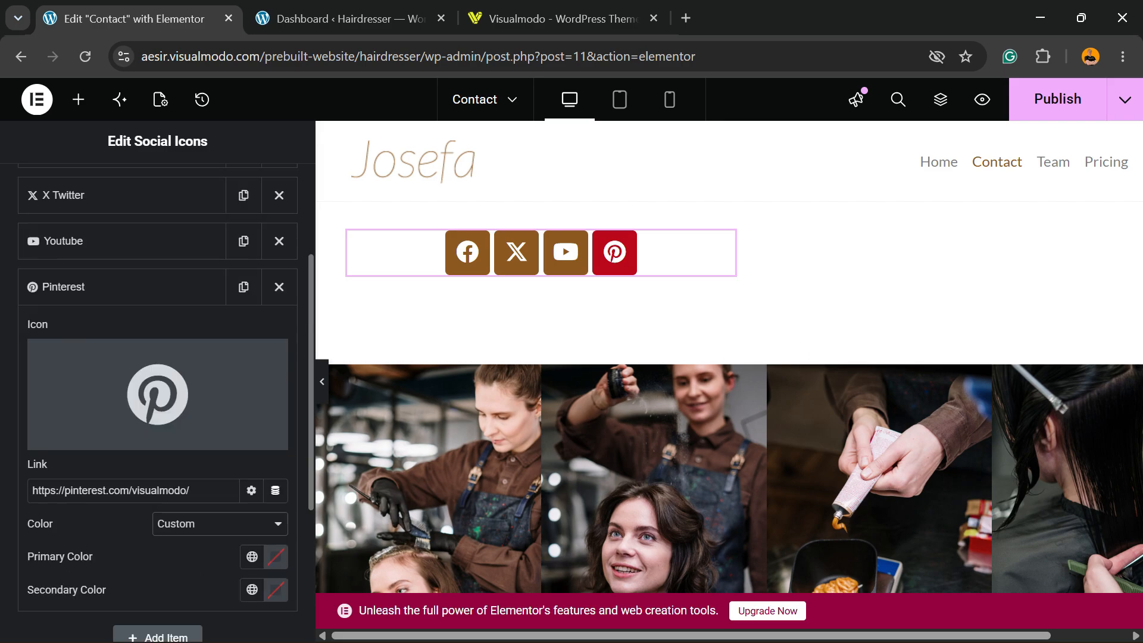
left_click(63, 240)
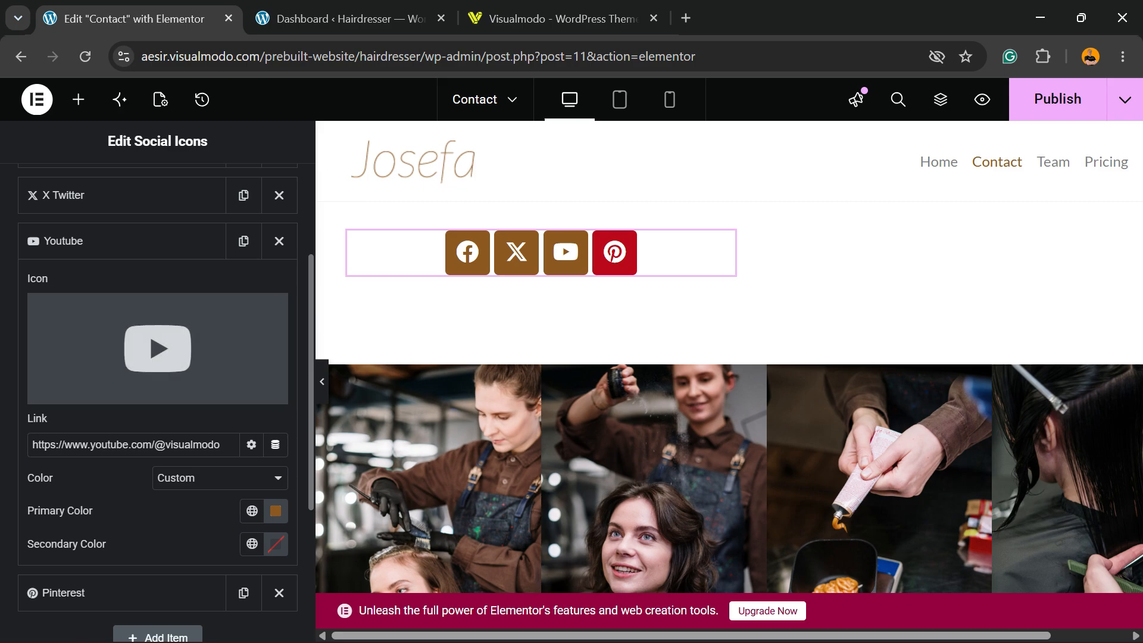
left_click(275, 511)
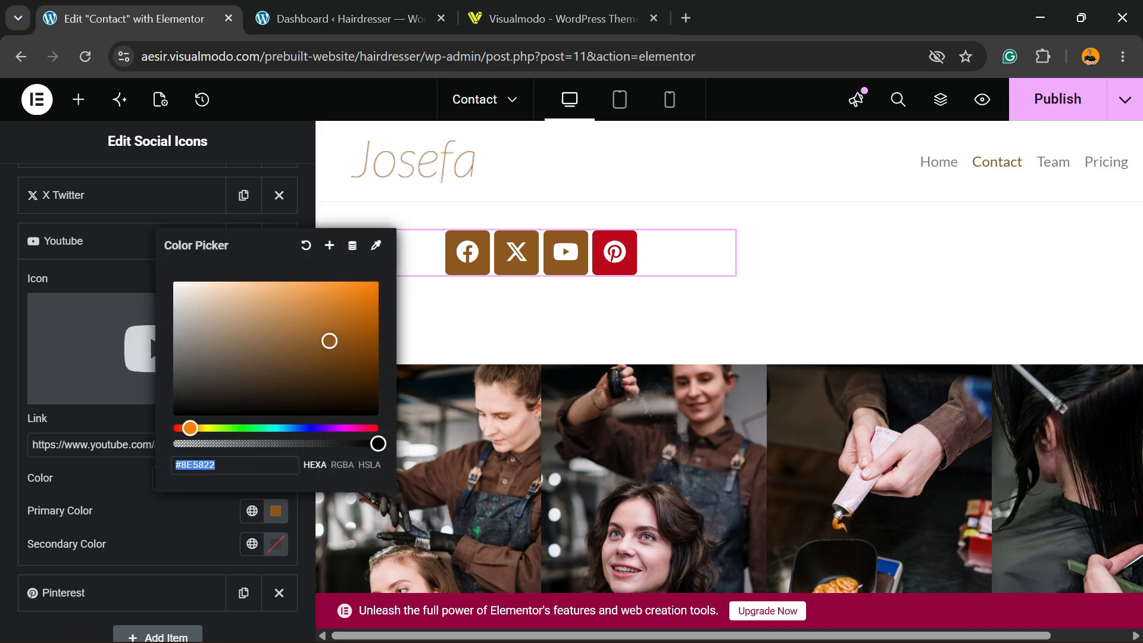
key("Escape")
Set the Pinterest item's primary color to #8E5822
scroll(158, 357, "down", 4)
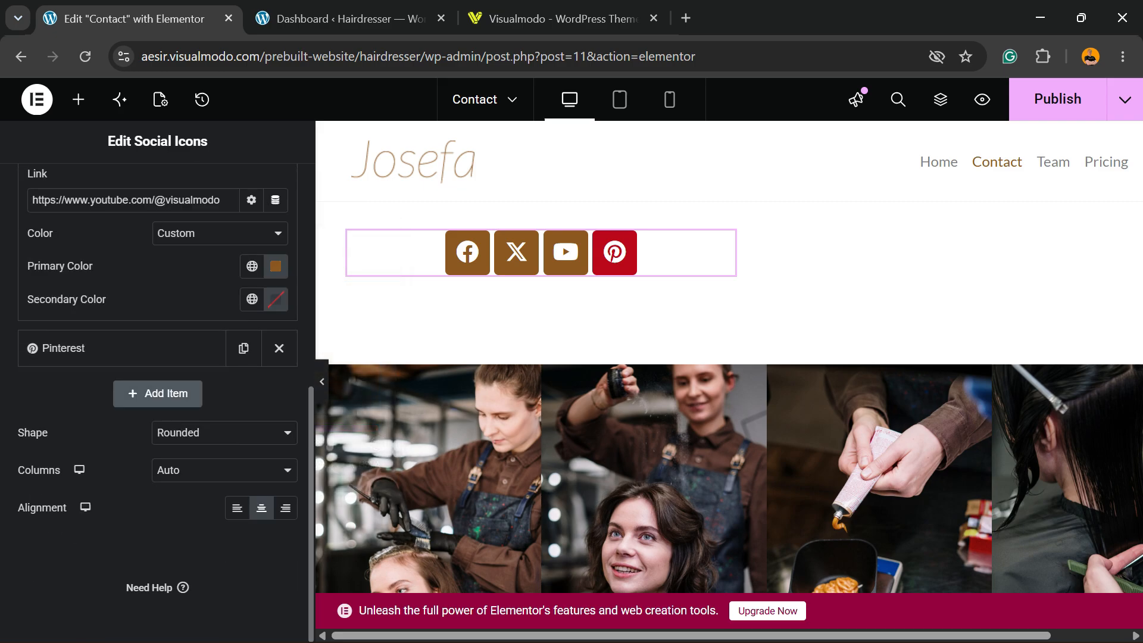
scroll(157, 358, "up", 3)
scroll(157, 357, "down", 3)
left_click(89, 348)
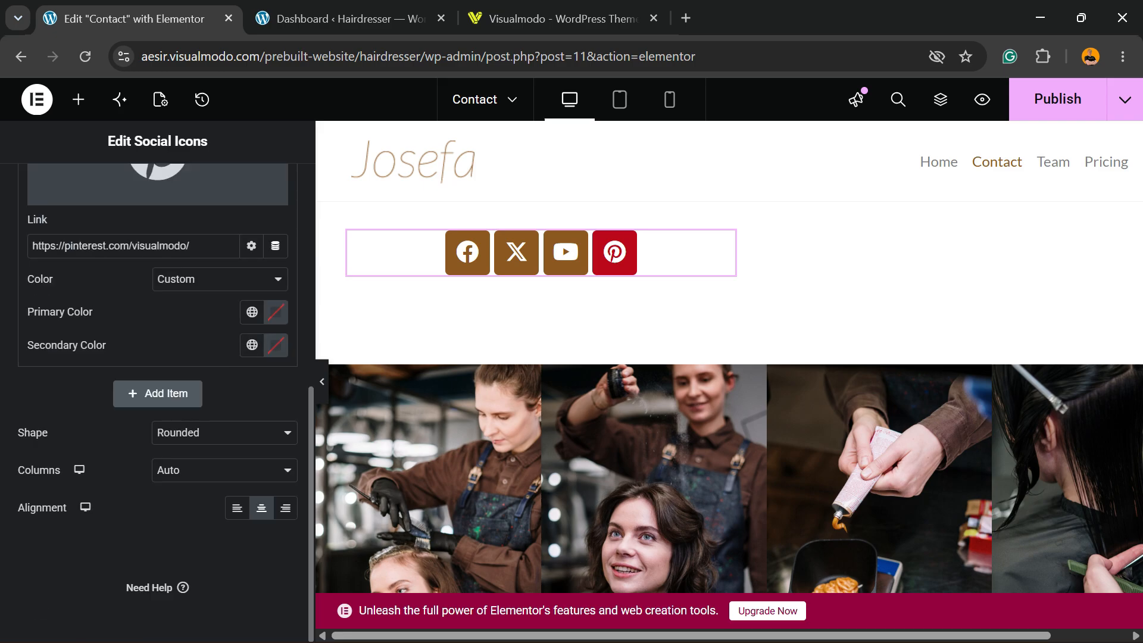
left_click(276, 311)
key("ctrl+v")
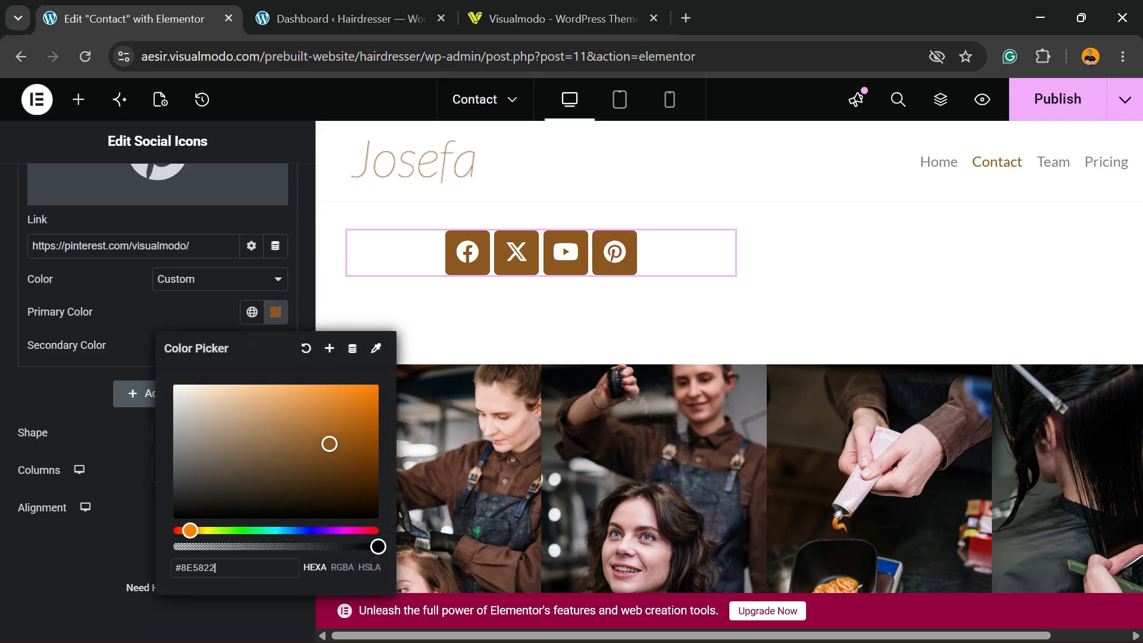
left_click(89, 547)
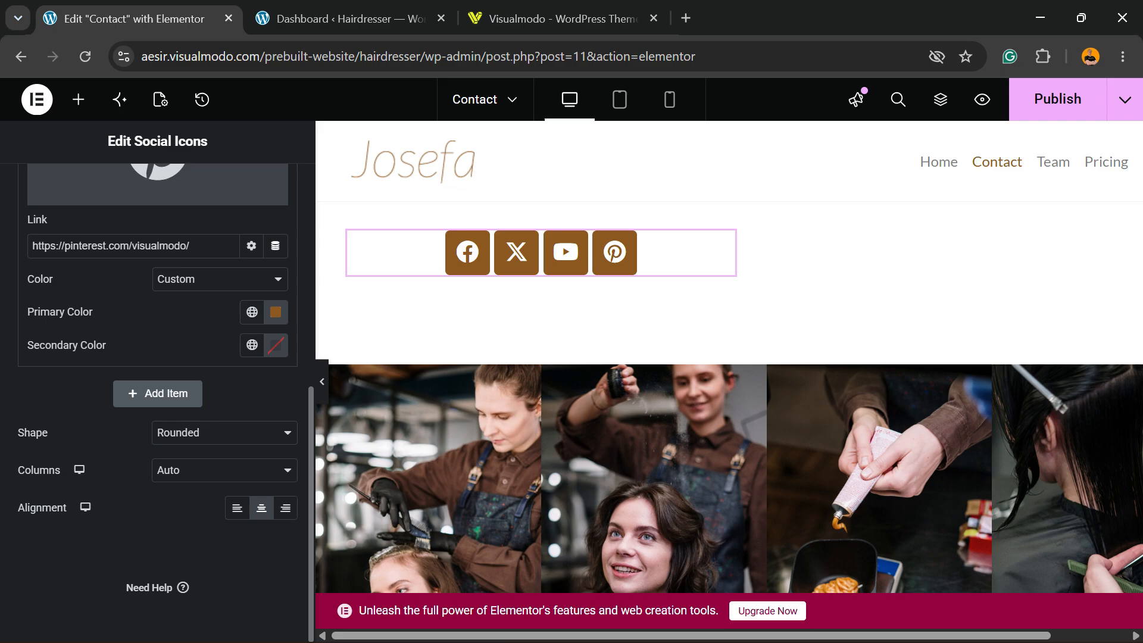
Try the Square shape on the social icons and set the shape back to Rounded
left_click(220, 432)
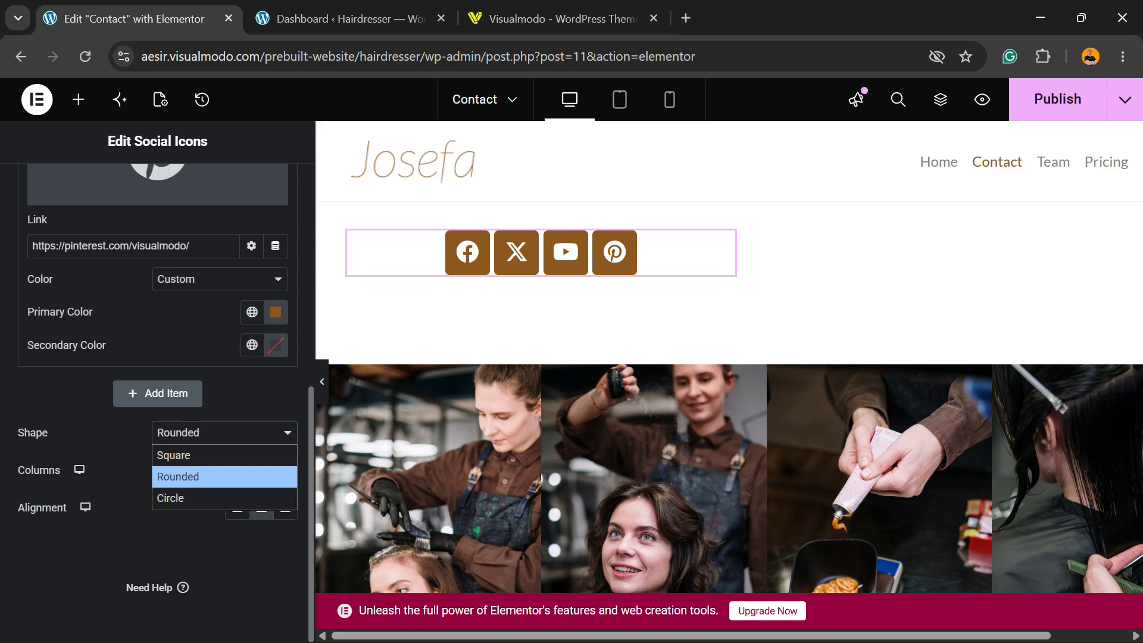
key("Up")
key("Return")
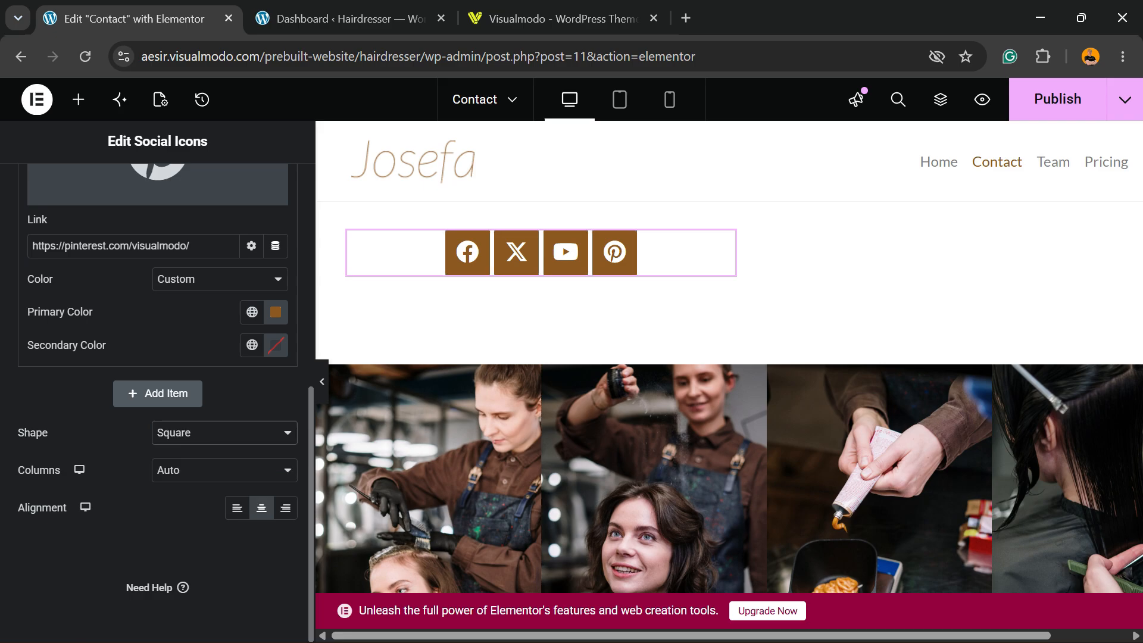
left_click(224, 433)
key("Down")
key("Return")
Set the social icons' shape to Circle and keep the column setting at Auto
scroll(223, 417, "up", 3)
key("ctrl+plus")
scroll(224, 416, "down", 3)
left_click(247, 412)
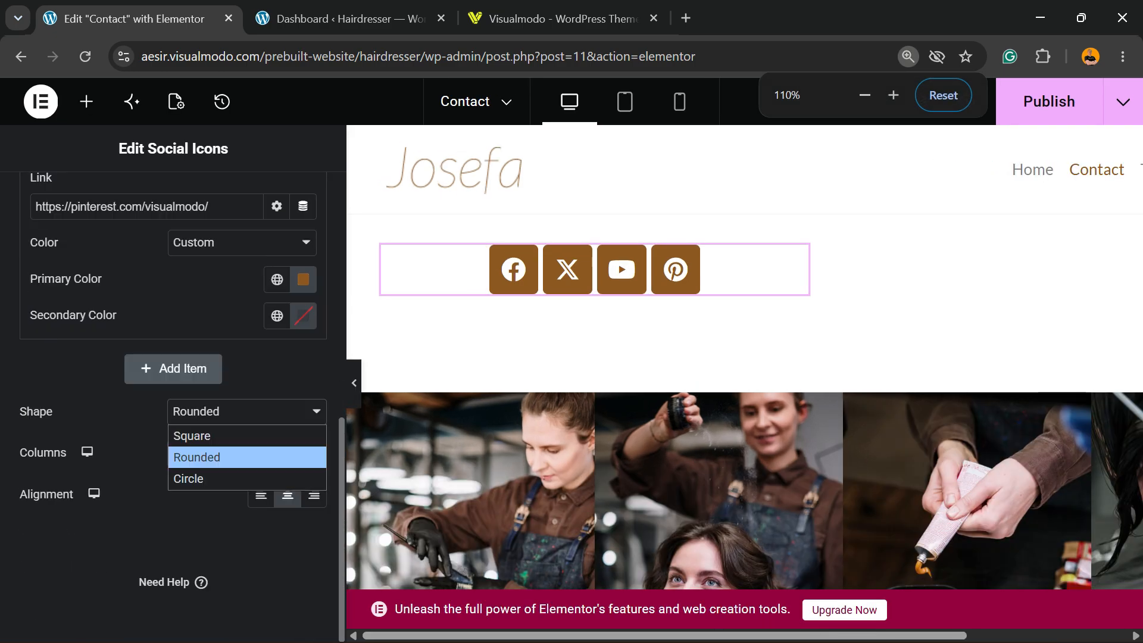
key("Return")
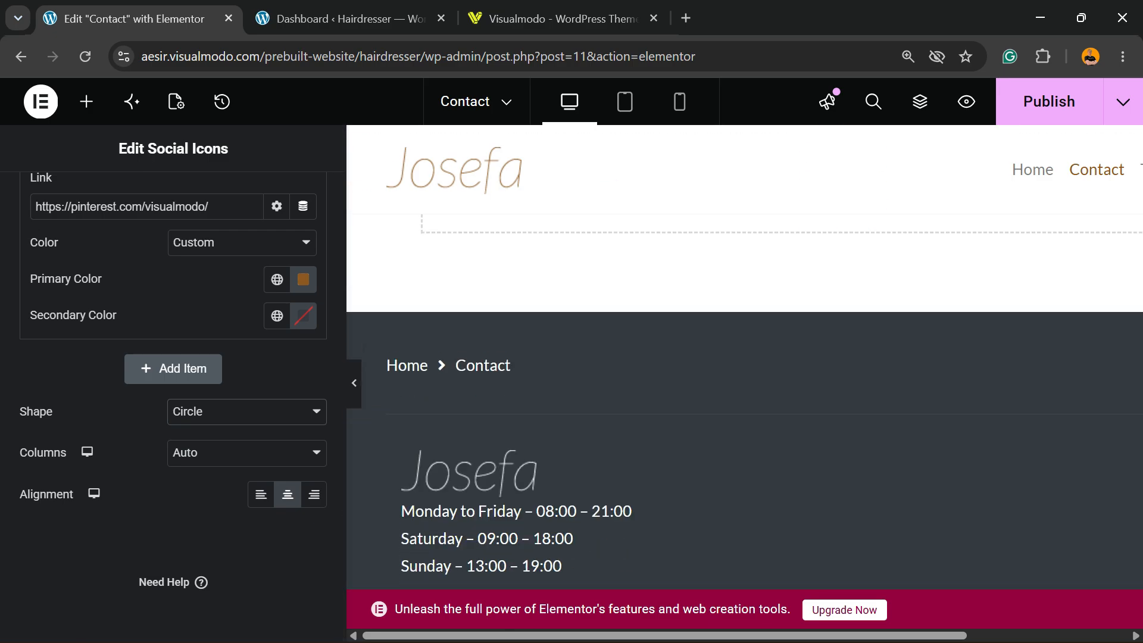
scroll(744, 381, "down", 2)
left_click(247, 412)
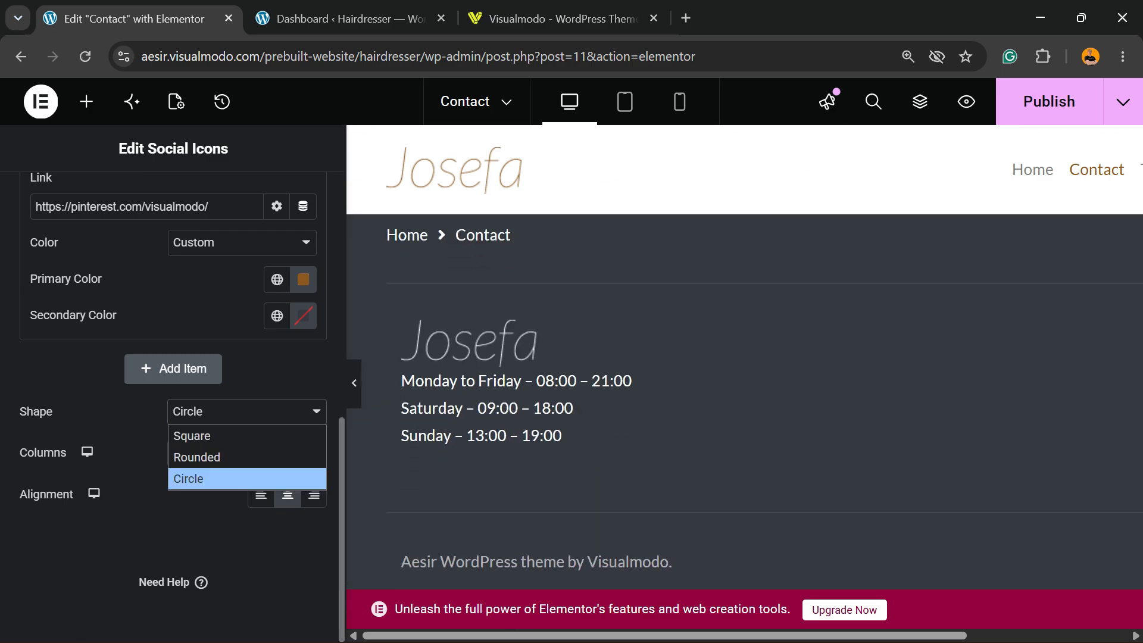
left_click(247, 478)
left_click(248, 452)
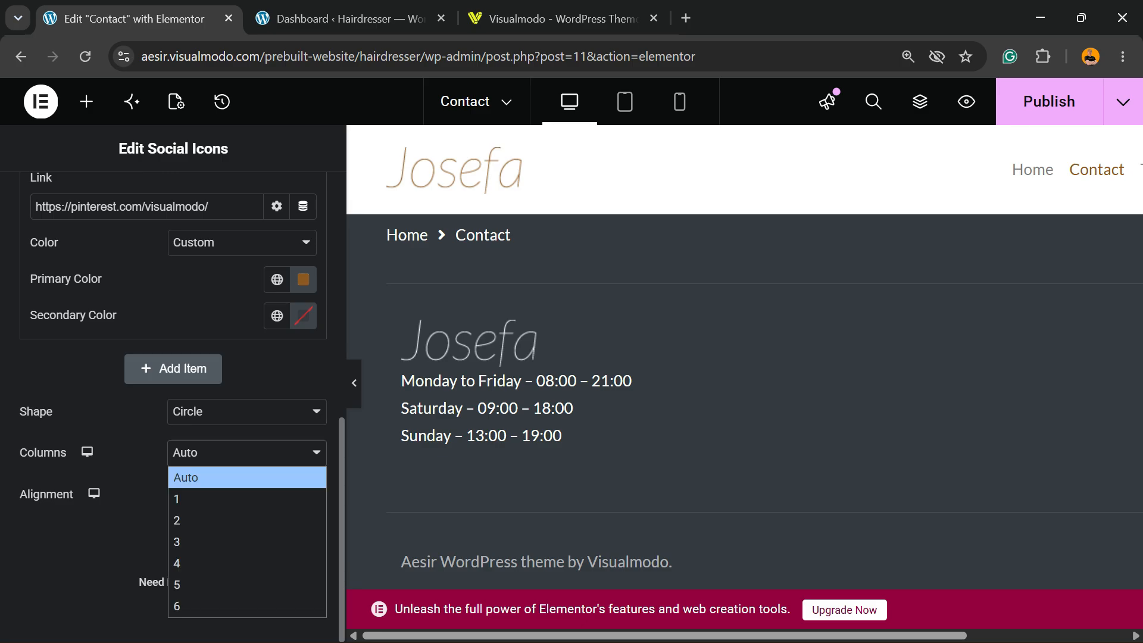
left_click(247, 452)
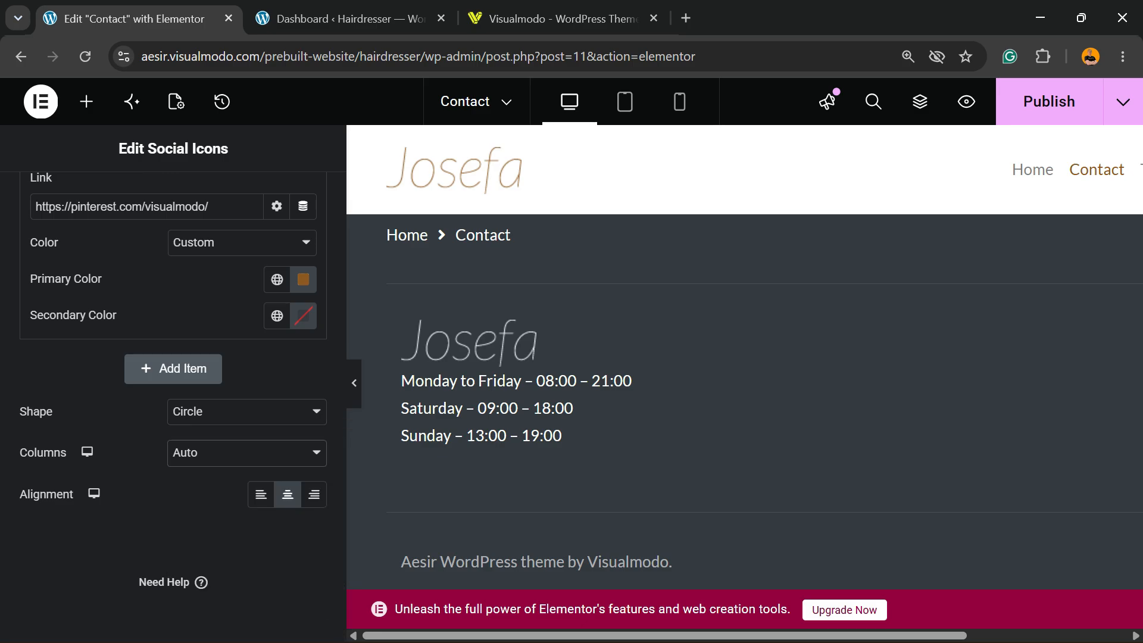
Align the social icons to the left under the contact form and check them against the rest of the column
scroll(744, 381, "up", 10)
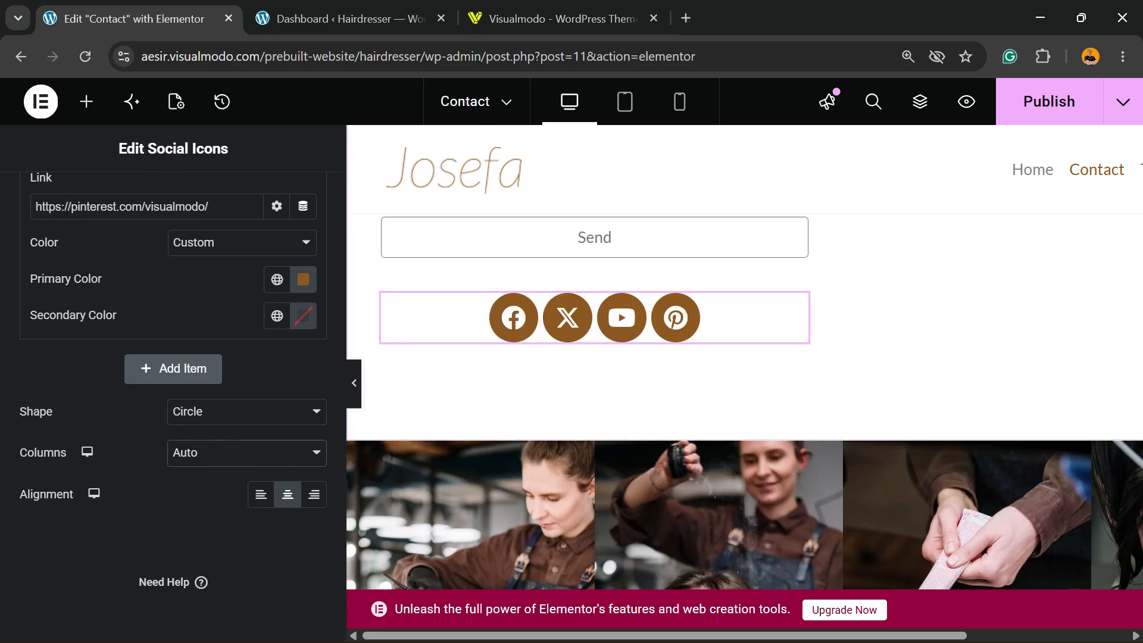
left_click(260, 494)
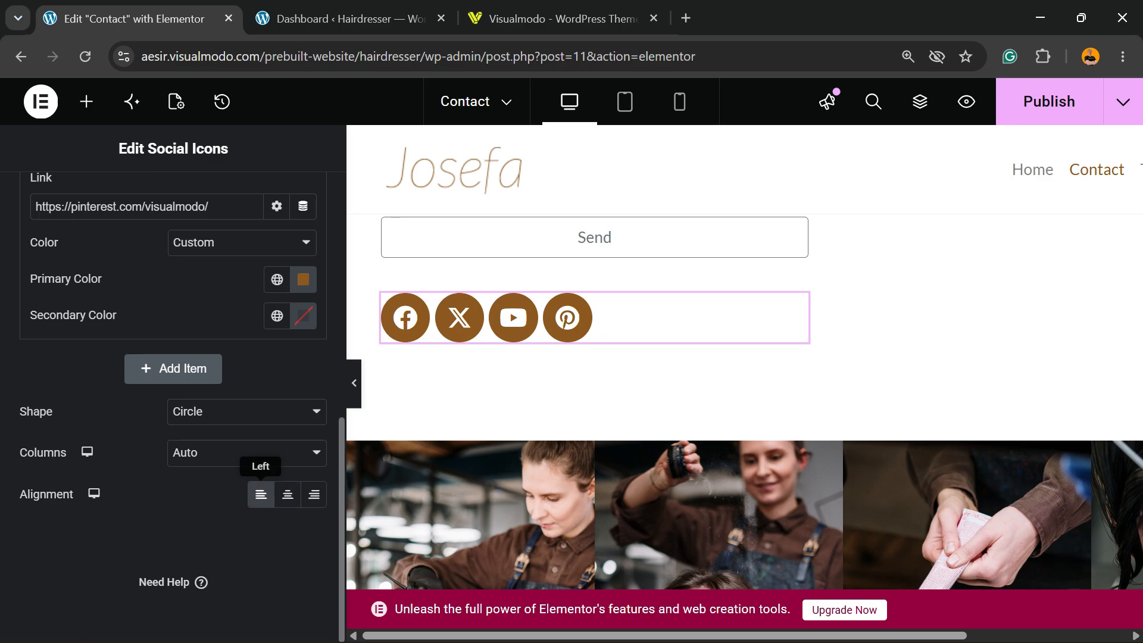
scroll(744, 381, "up", 5)
scroll(744, 381, "down", 7)
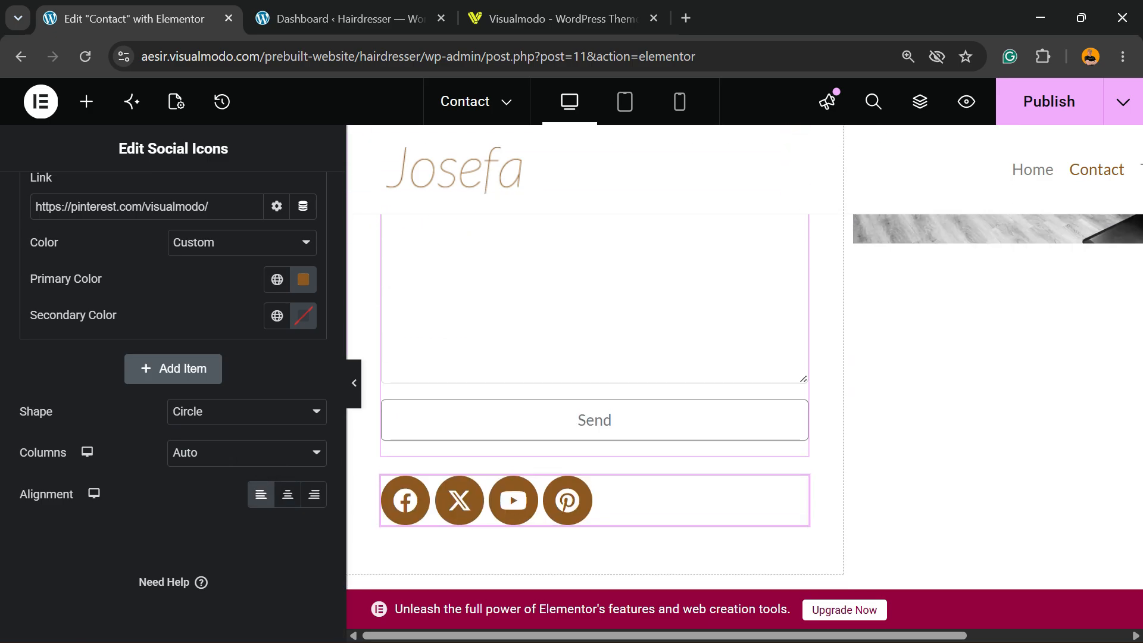
scroll(744, 381, "up", 7)
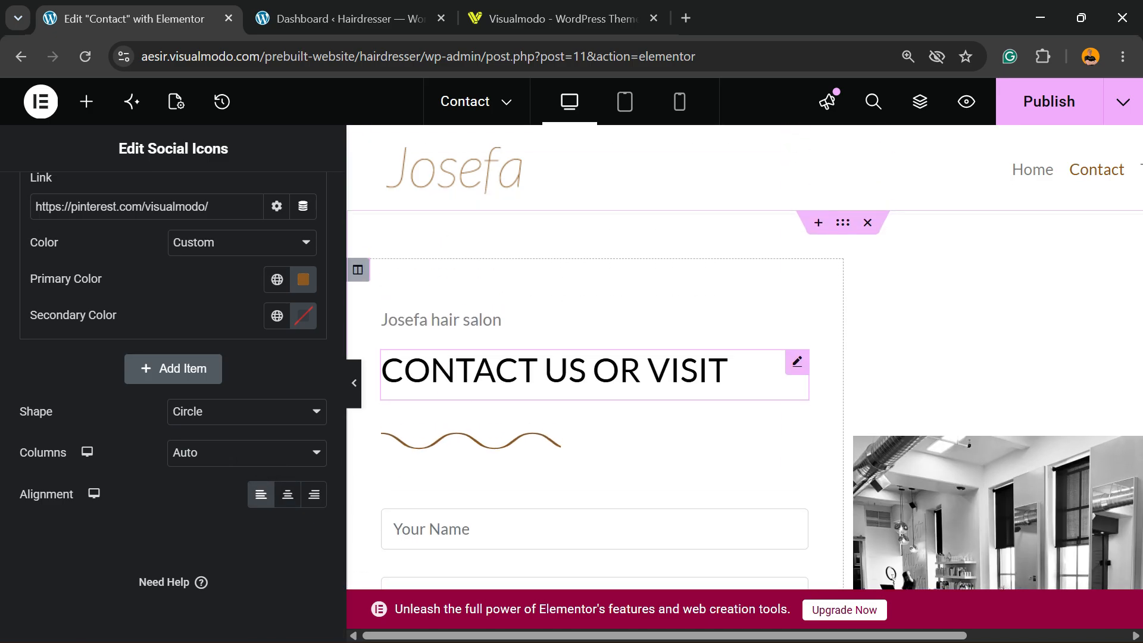
scroll(744, 381, "down", 6)
scroll(172, 381, "up", 8)
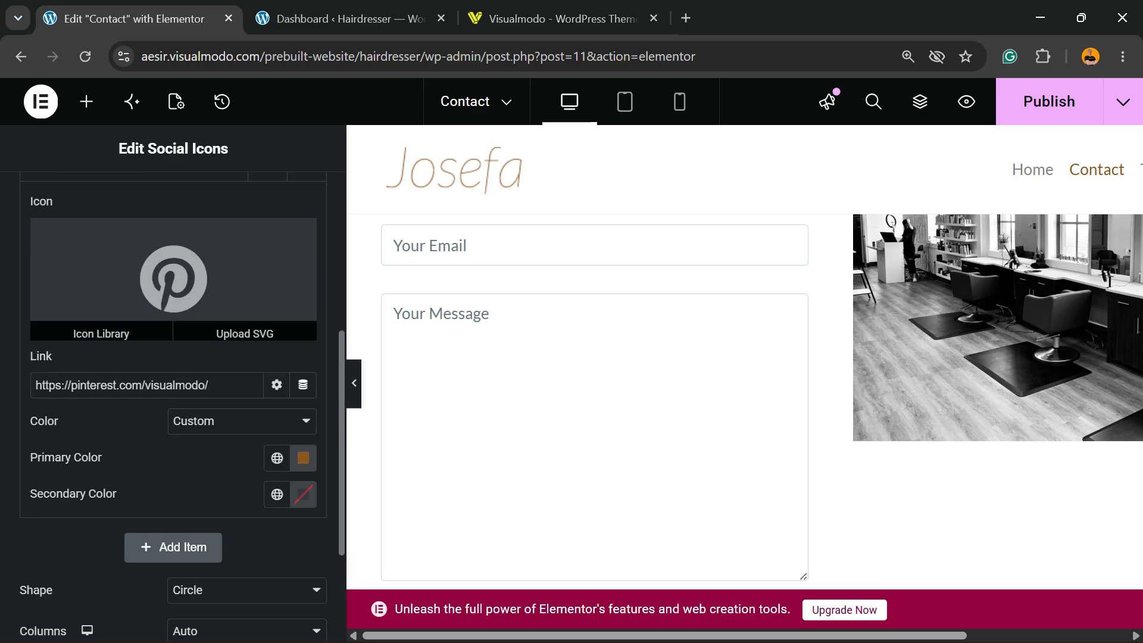
Set the social icons' size to 27 px in the widget's icon style, keeping the color option at Official Color
left_click(169, 201)
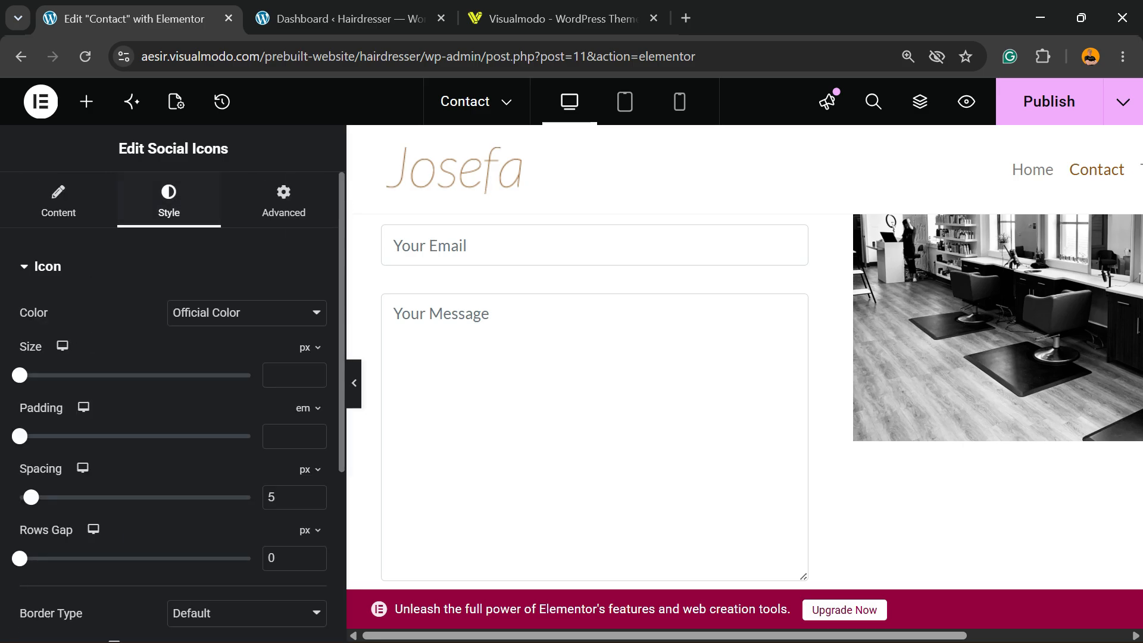
left_click(246, 313)
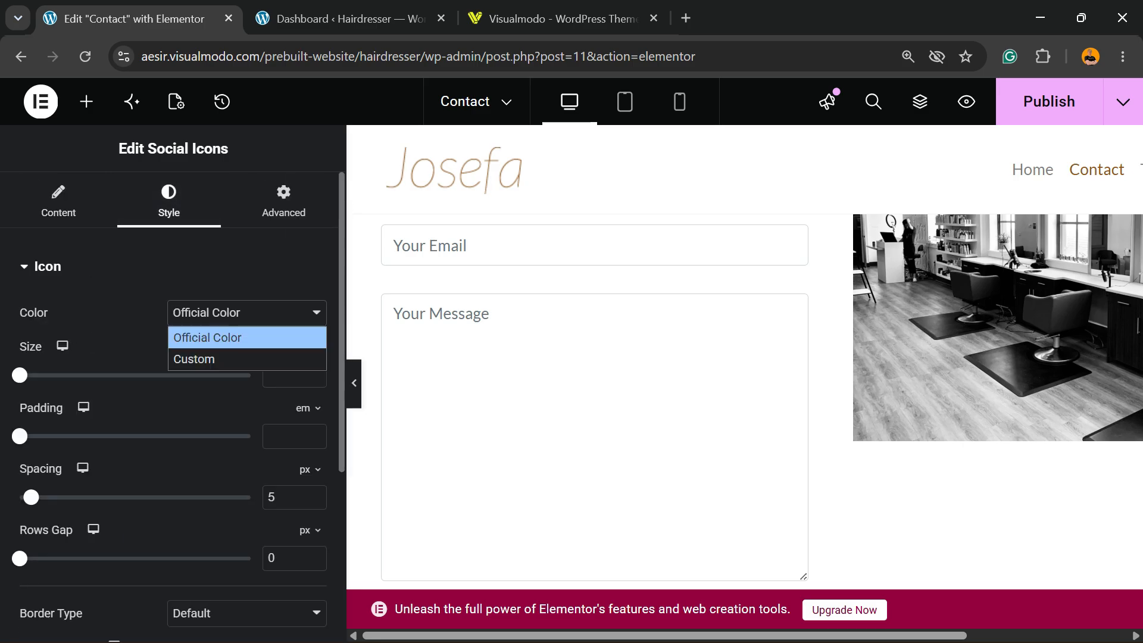
left_click(246, 313)
scroll(476, 405, "down", 10)
scroll(476, 405, "up", 4)
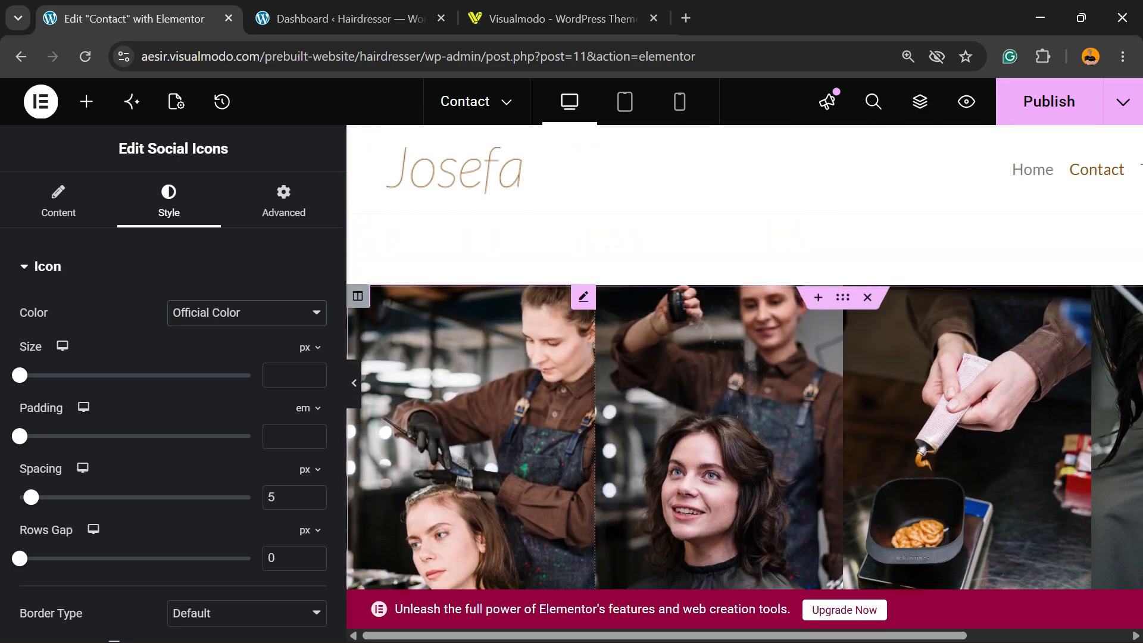
scroll(513, 341, "up", 3)
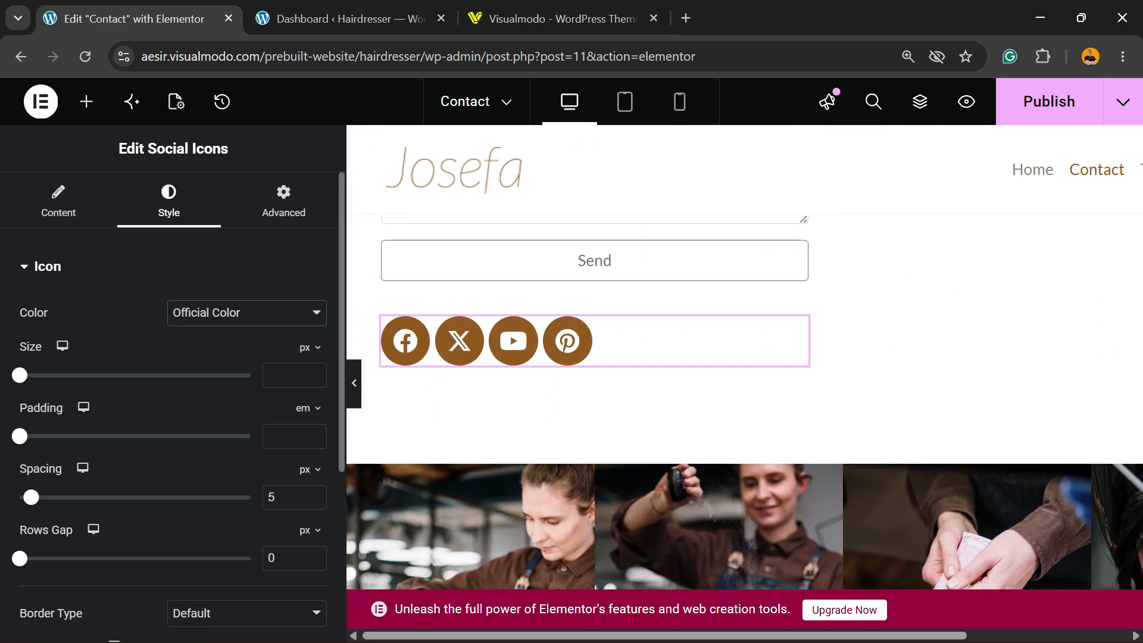
mouse_move(19, 375)
left_mouse_down()
mouse_move(68, 375)
mouse_move(23, 375)
mouse_move(36, 375)
left_mouse_up()
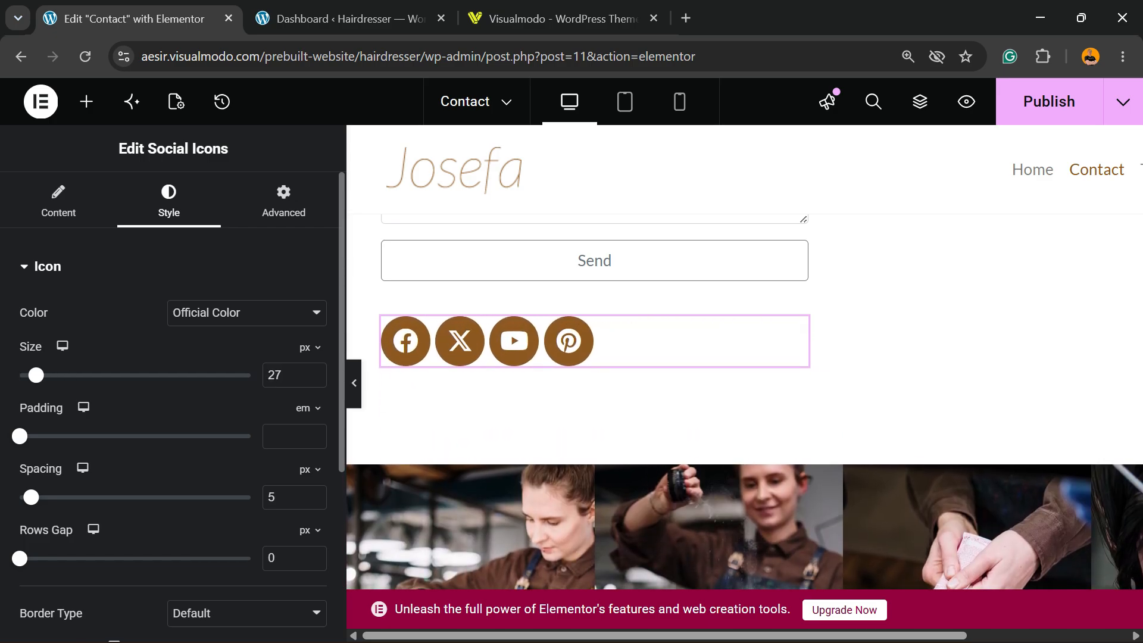
Apply the Shrink hover animation to the social icons and publish the Contact page
scroll(84, 291, "down", 3)
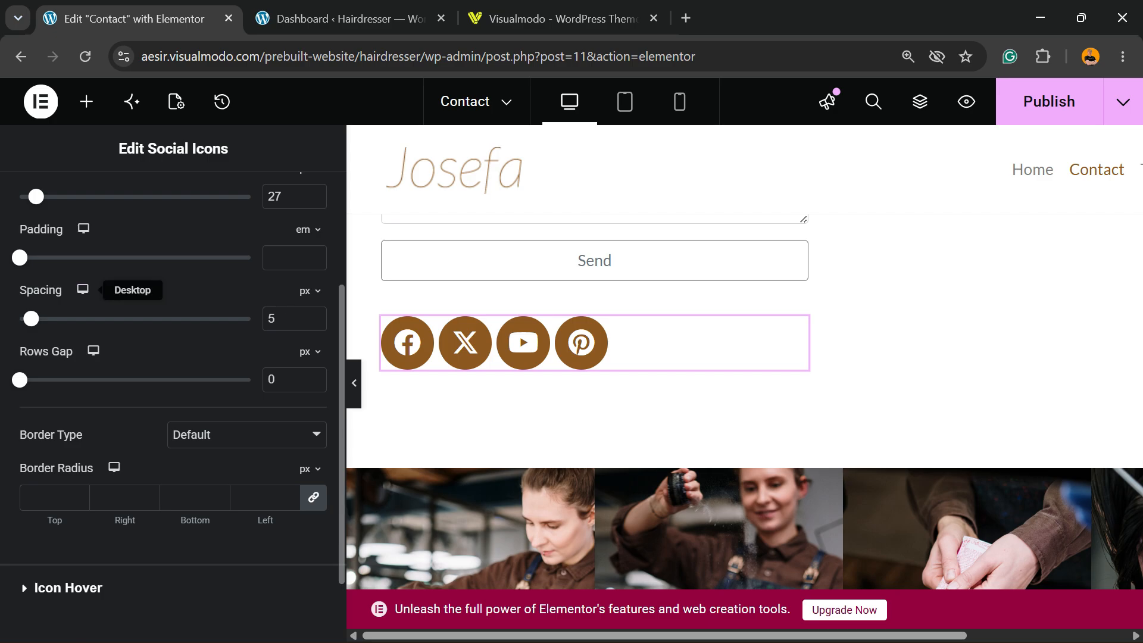
scroll(173, 357, "down", 2)
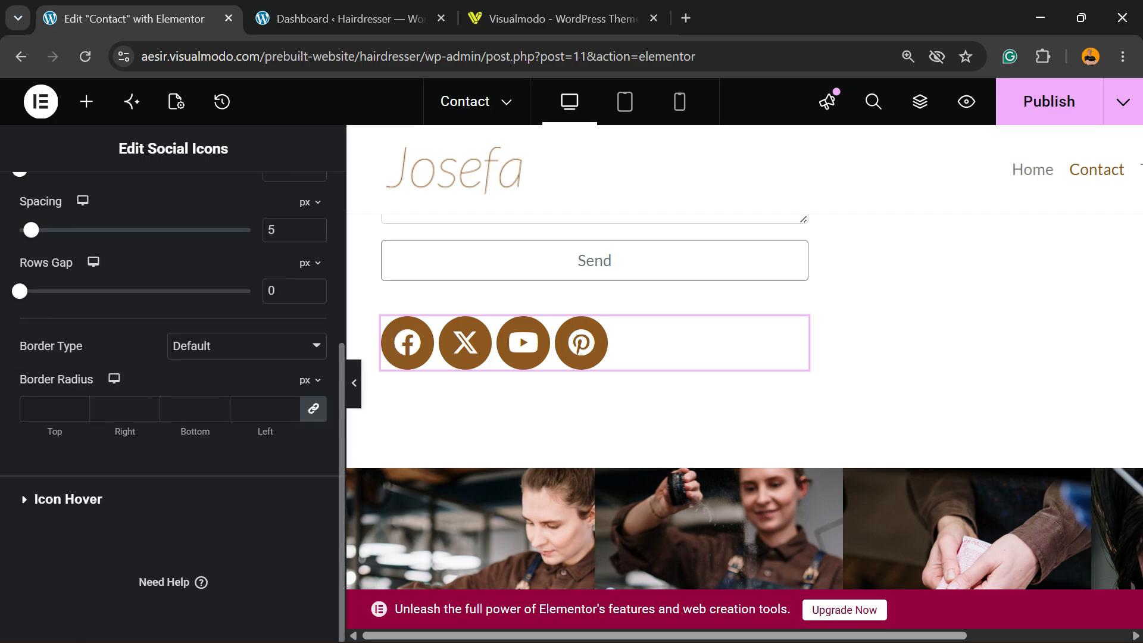
left_click(69, 499)
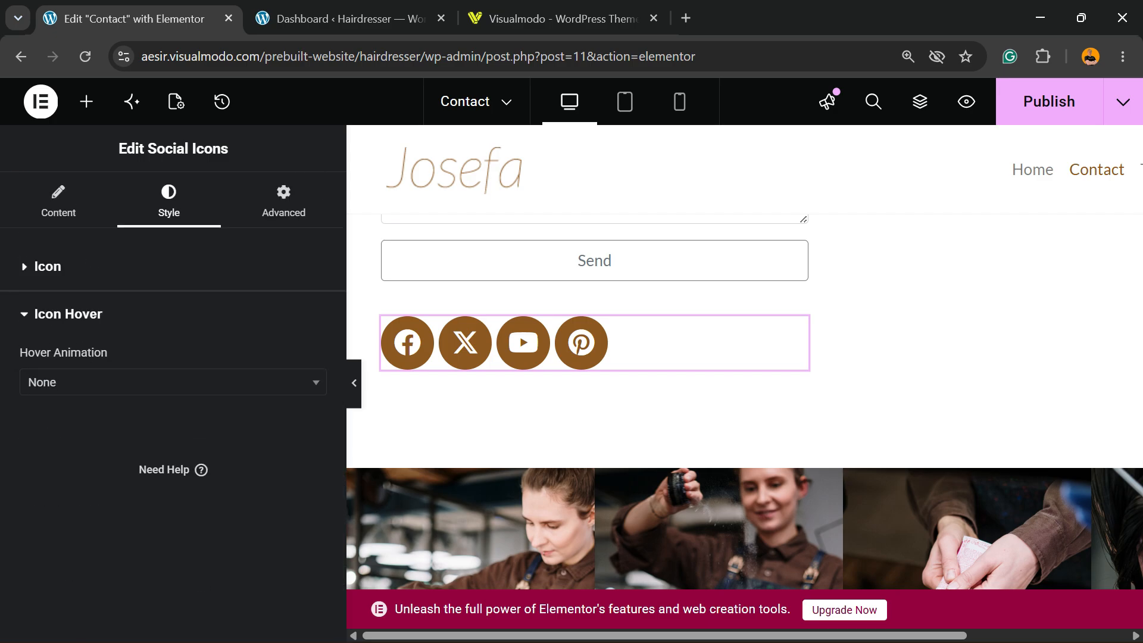
left_click(172, 382)
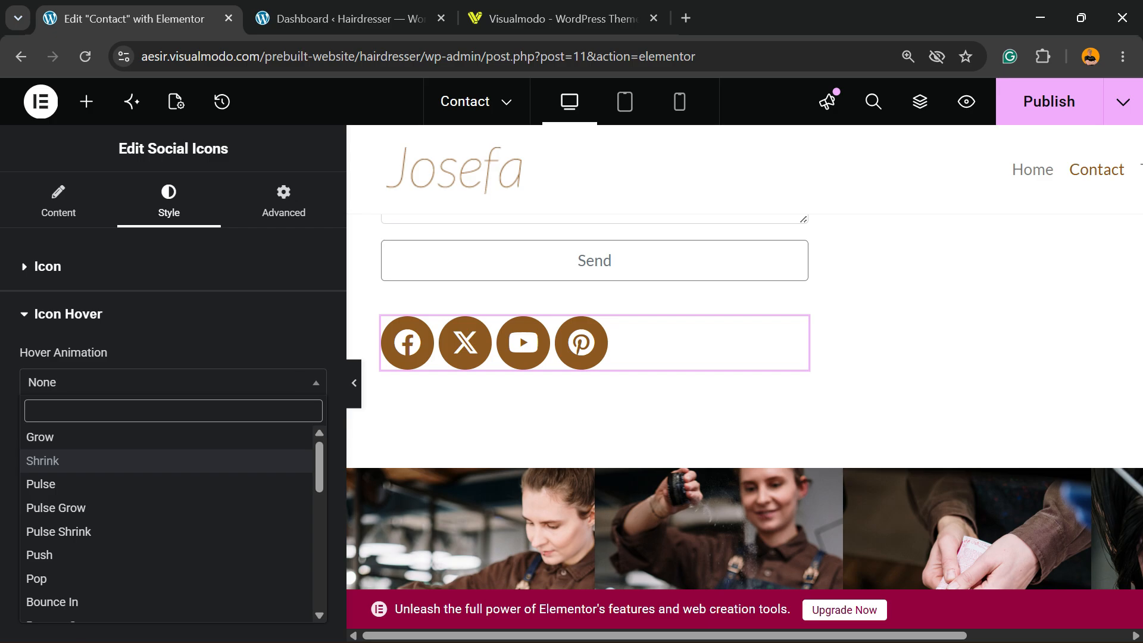
left_click(42, 461)
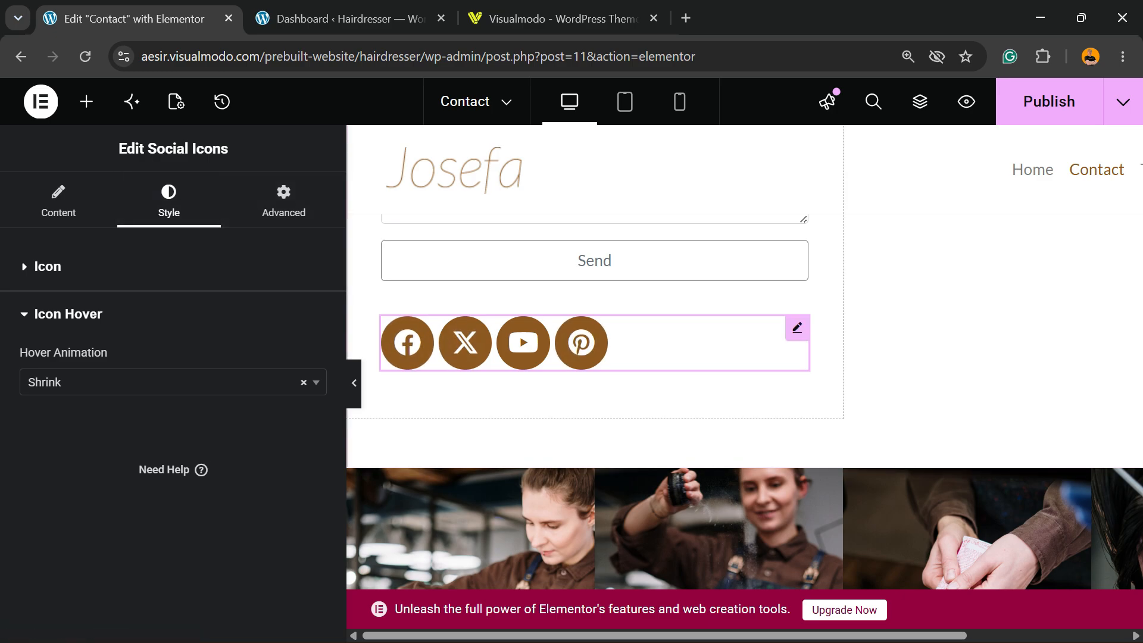
left_click(1049, 101)
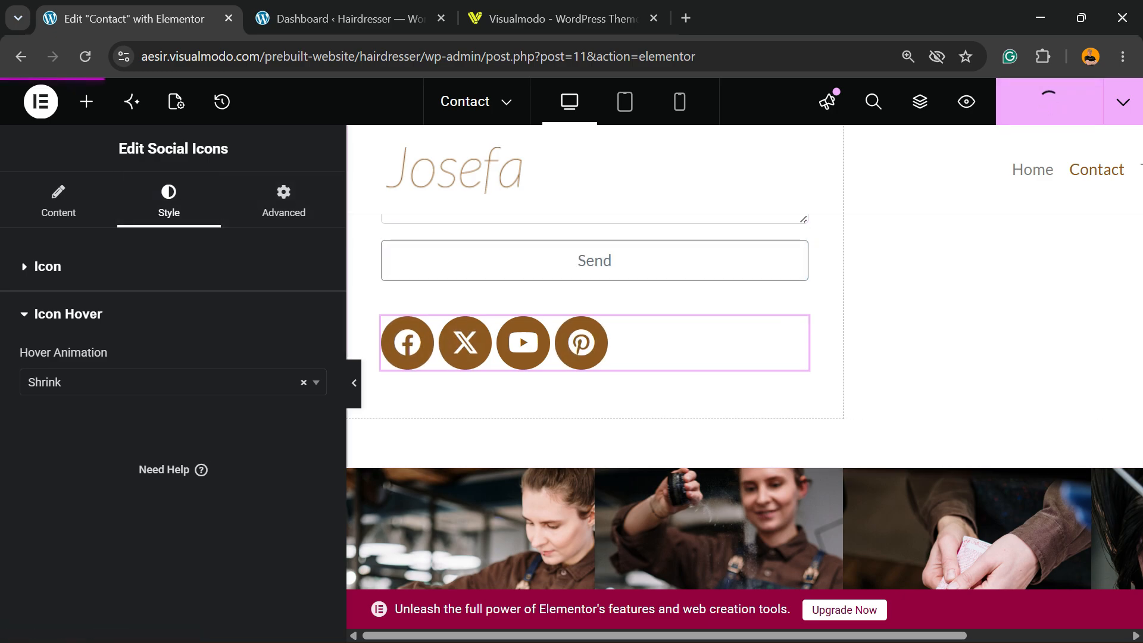
Look over the Contact page layout, examining the contact form, the social icons beneath it and the photo gallery below
scroll(893, 357, "up", 4)
scroll(595, 357, "up", 3)
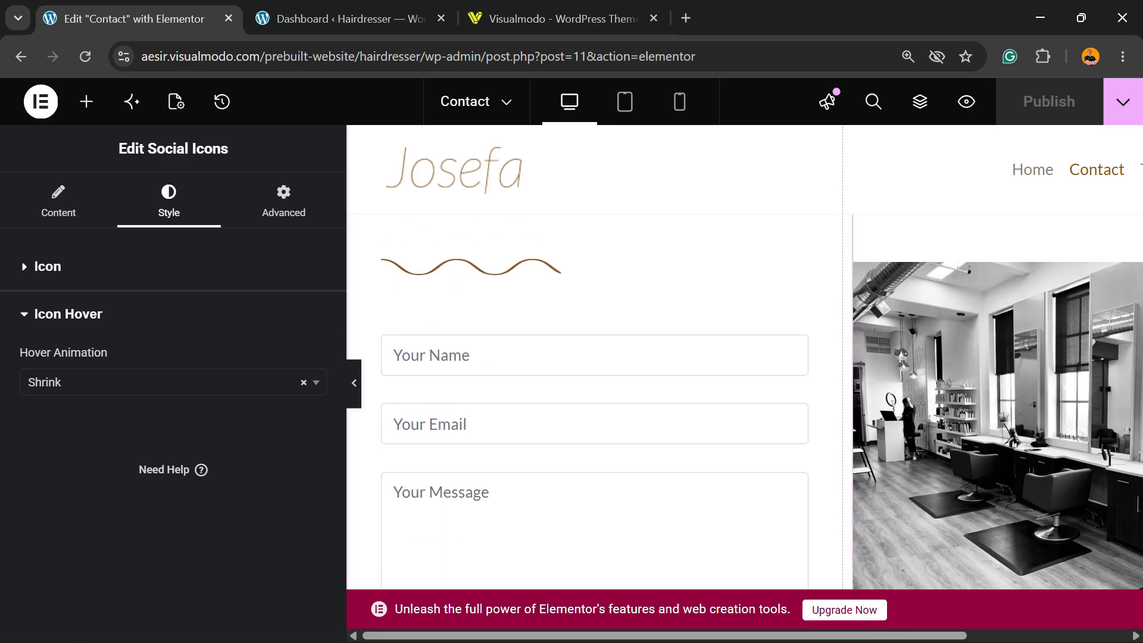
scroll(595, 357, "down", 8)
scroll(744, 357, "down", 5)
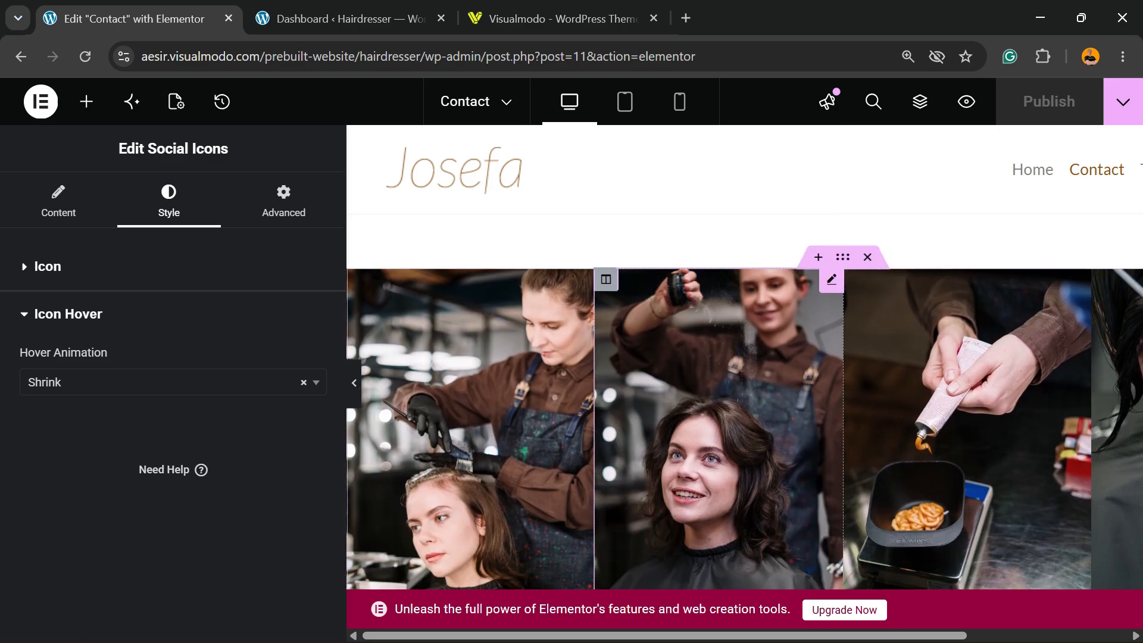
scroll(744, 358, "up", 4)
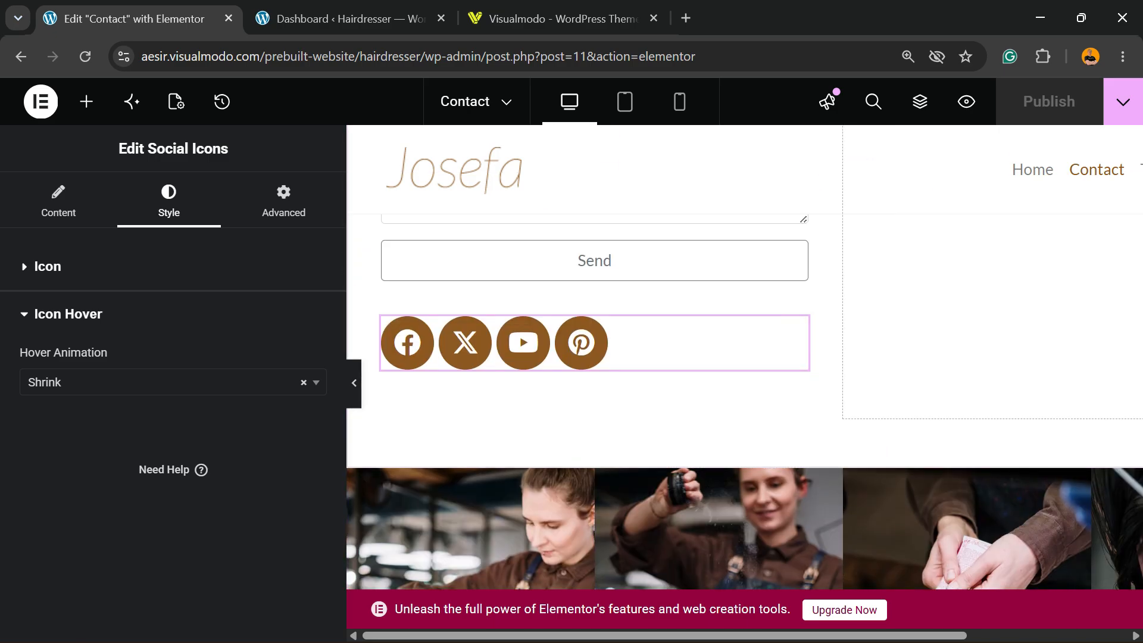
scroll(744, 358, "up", 5)
scroll(744, 357, "down", 5)
scroll(744, 357, "down", 3)
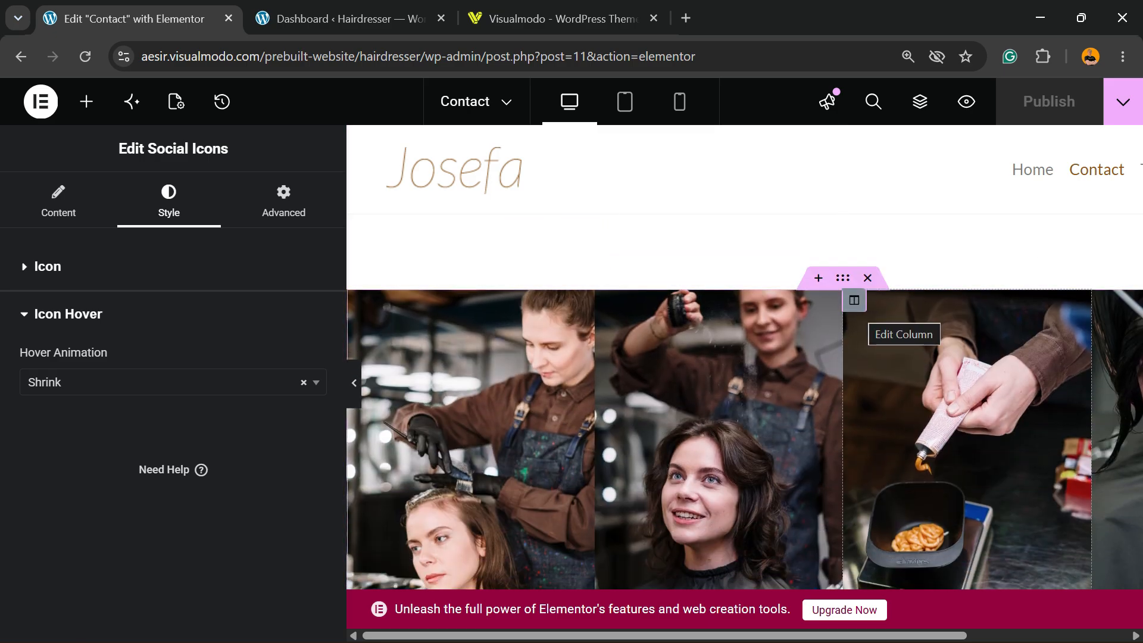